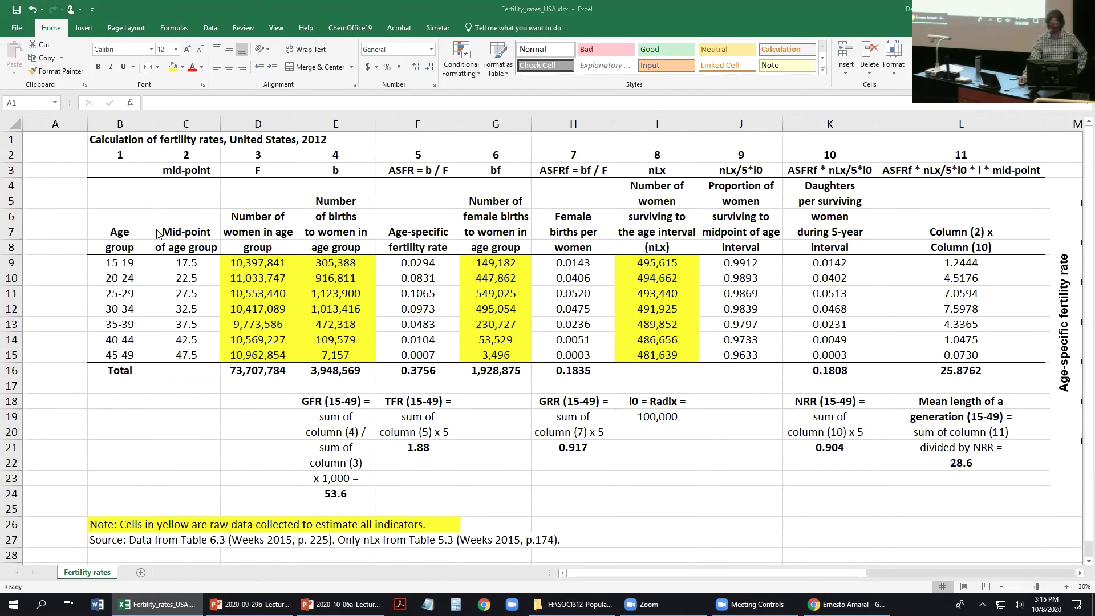
# Check the mid-point formulas for age groups 15-19 and 20-24, leaving them unchanged
pyautogui.click(185, 262)
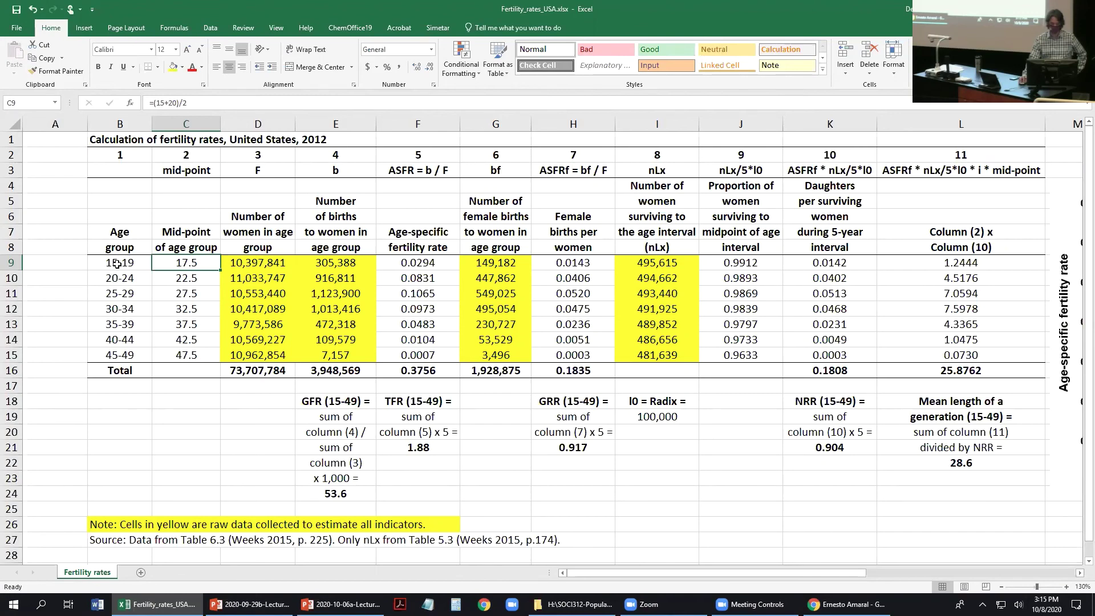
pyautogui.click(213, 103)
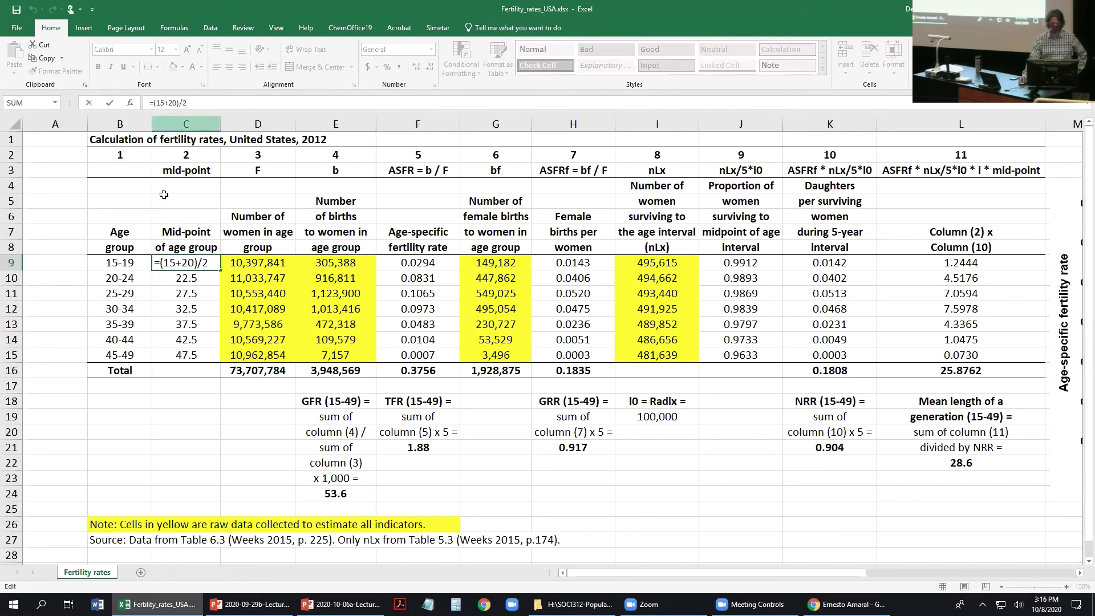
pyautogui.press('Escape')
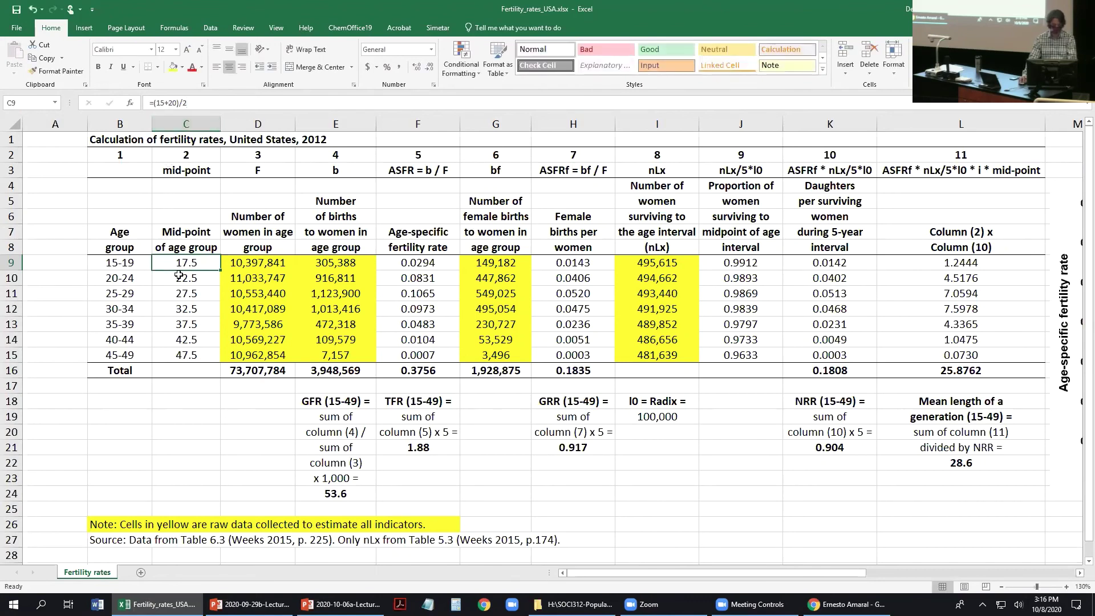
pyautogui.click(179, 277)
pyautogui.doubleClick(180, 278)
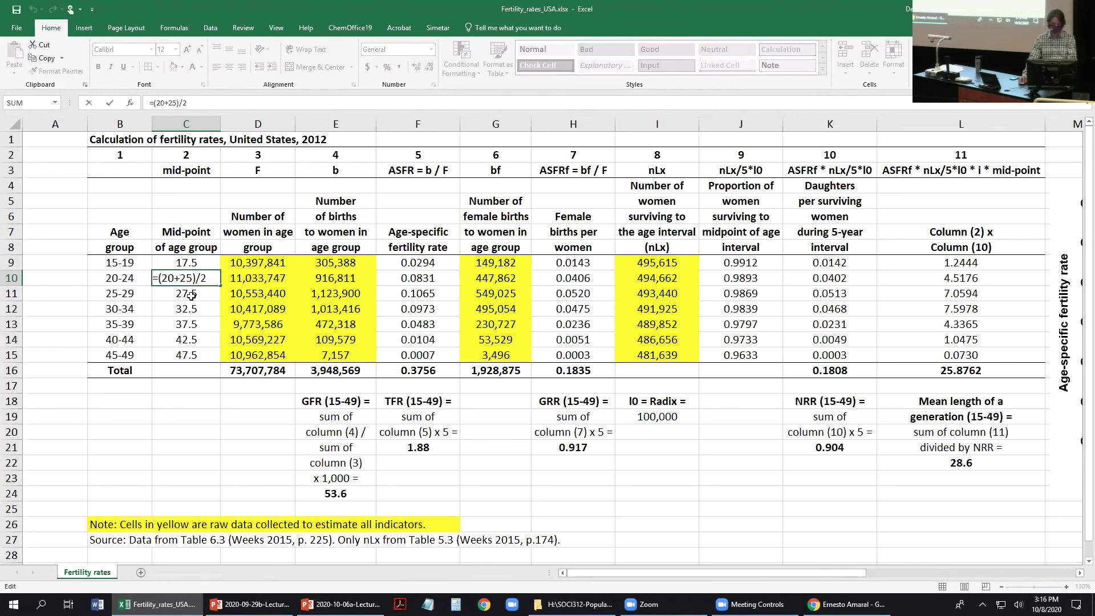
pyautogui.press('Escape')
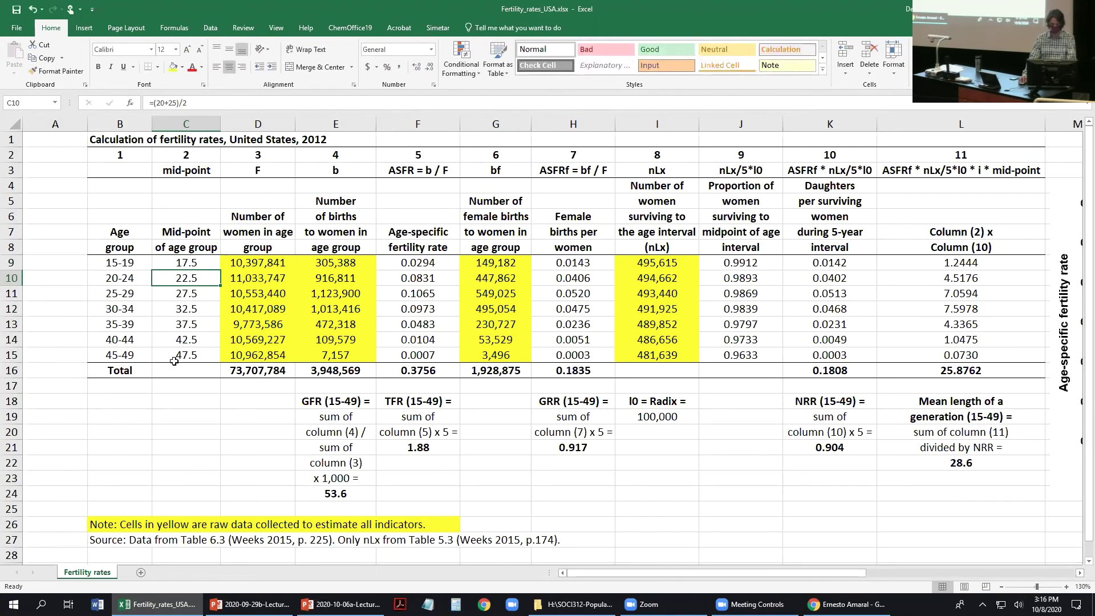
# Review the mid-point, F, b, ASFR = b/F, bf and ASFRf = bf/F column headings
pyautogui.click(187, 171)
pyautogui.click(246, 171)
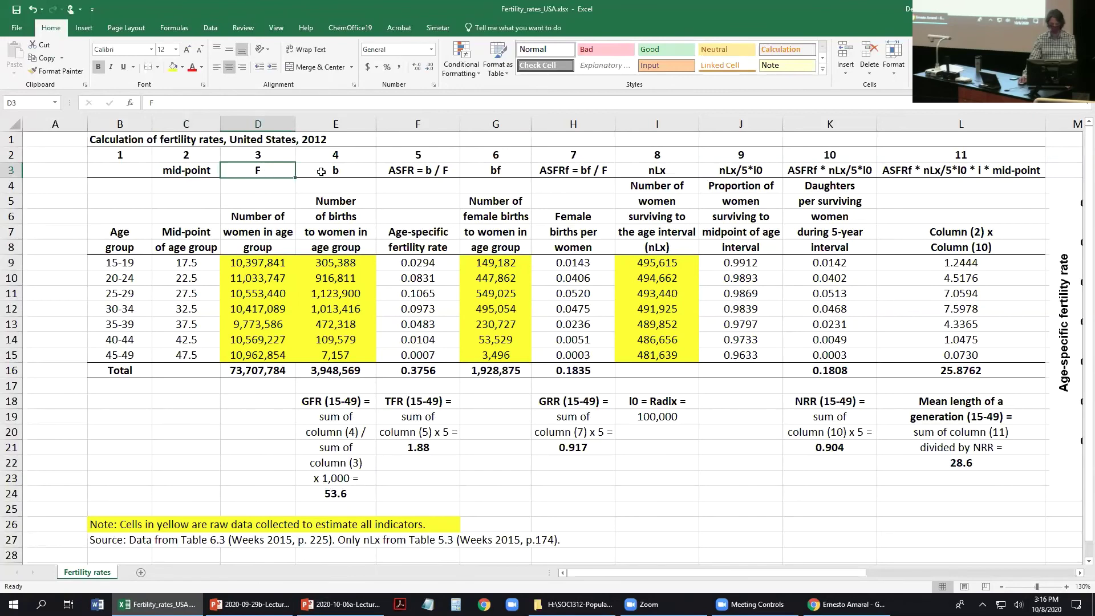
pyautogui.click(339, 170)
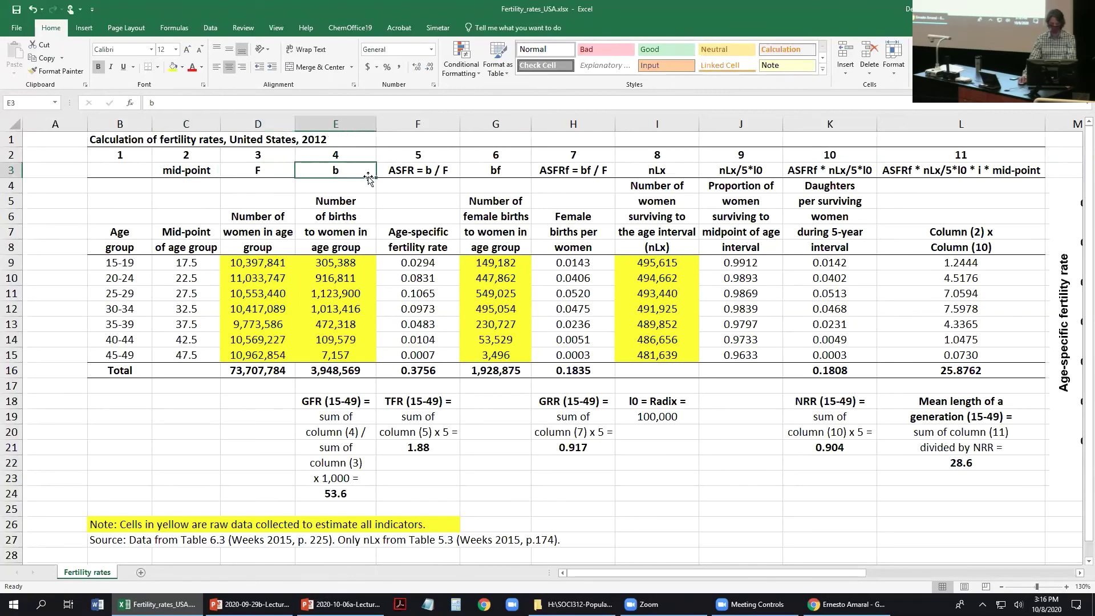
pyautogui.click(403, 172)
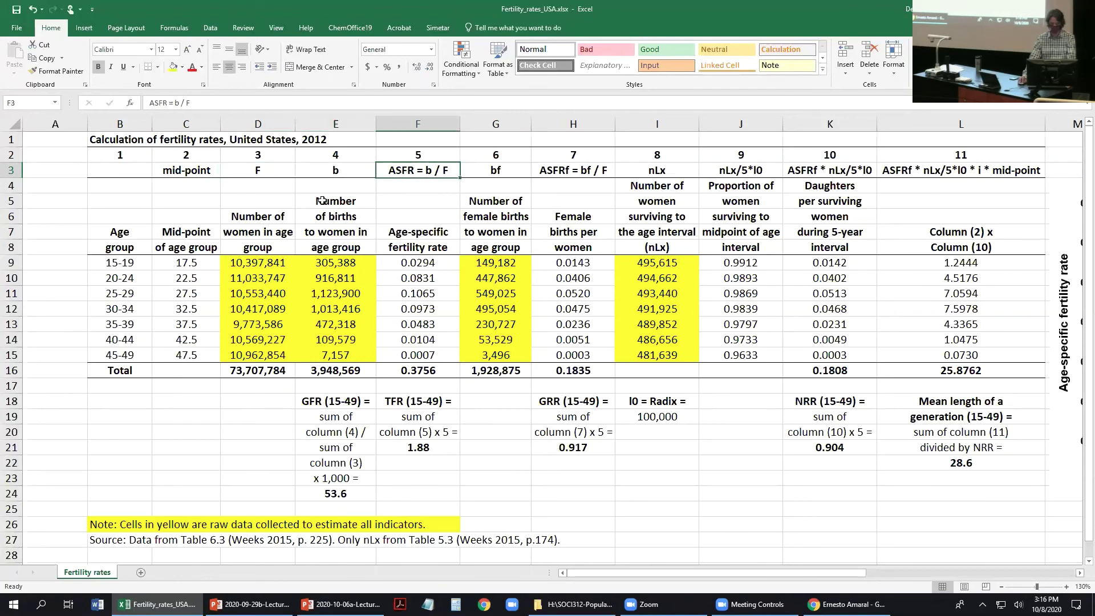
pyautogui.click(495, 171)
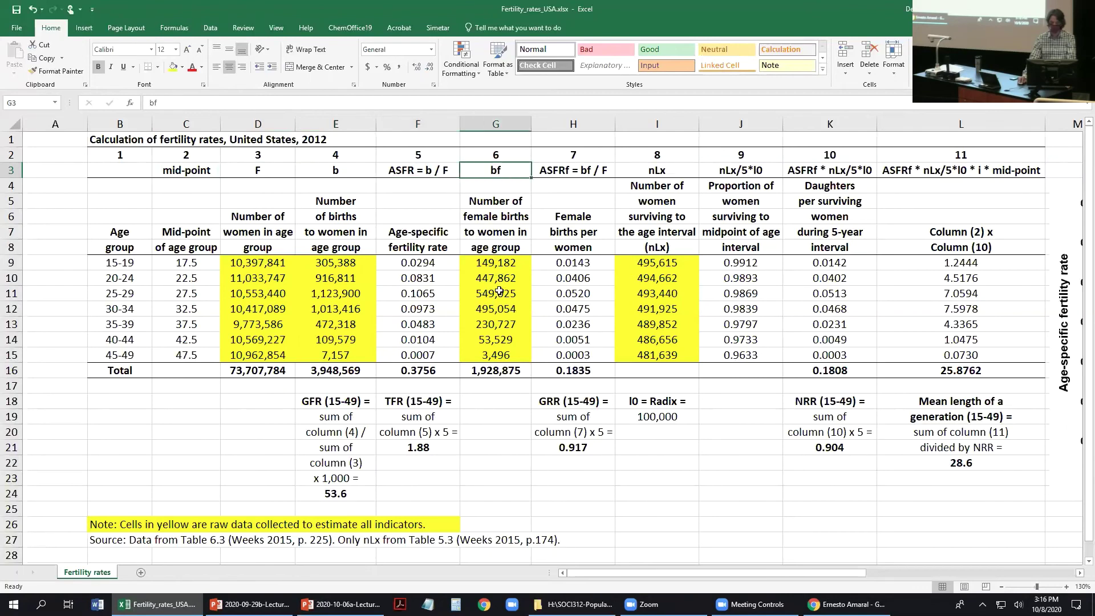
pyautogui.click(565, 173)
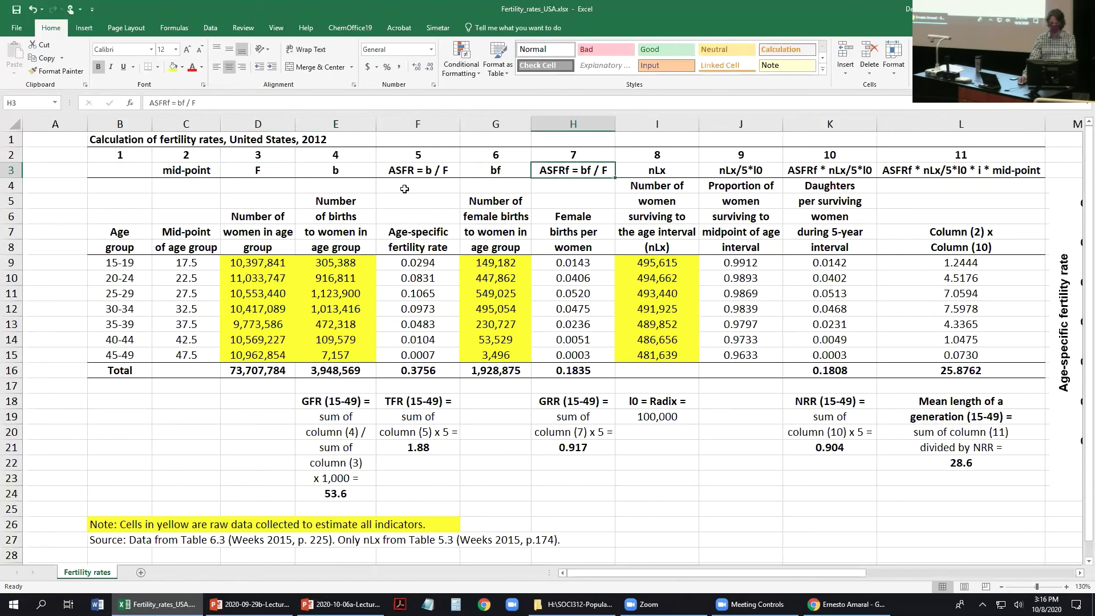
# Inspect the nLx column, its first value 495,615 and the radix 100,000
pyautogui.hscroll(3, 575, 320)
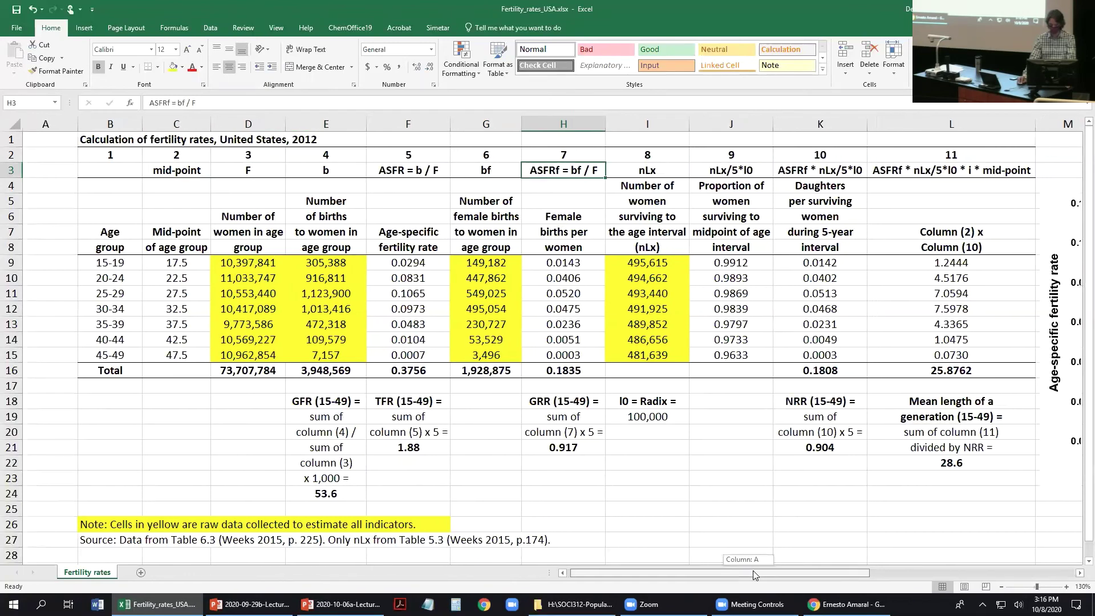
pyautogui.hscroll(1, 575, 319)
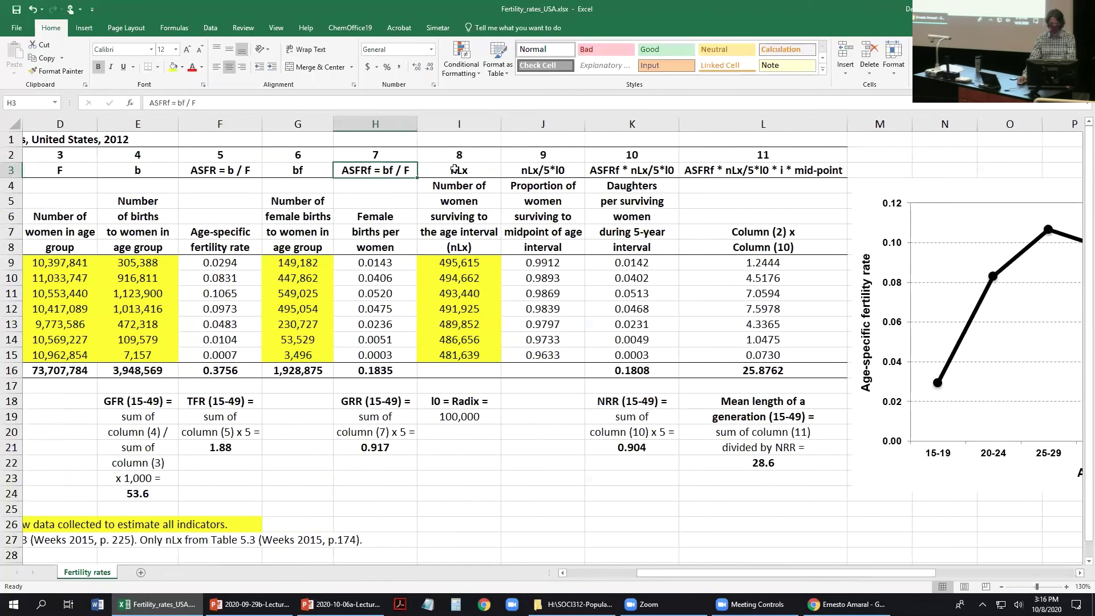
pyautogui.click(456, 170)
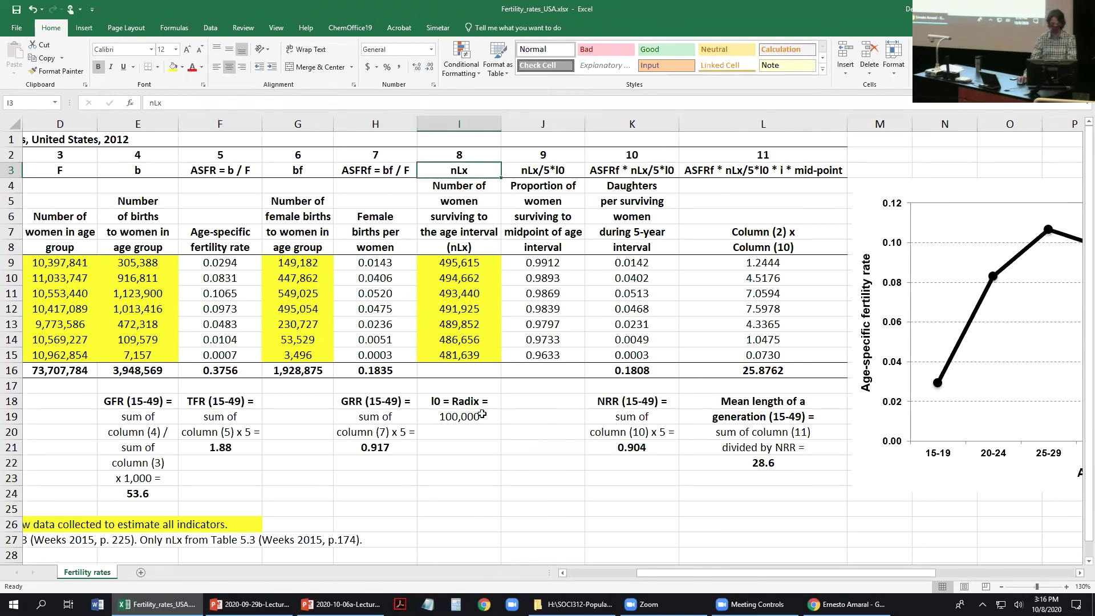
pyautogui.click(475, 263)
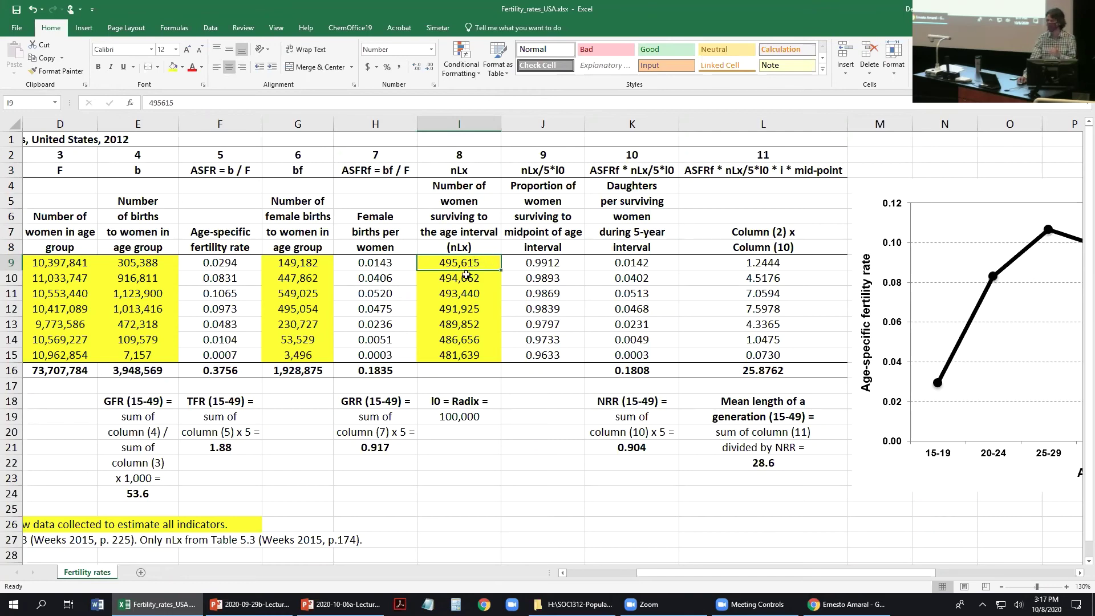
pyautogui.click(451, 416)
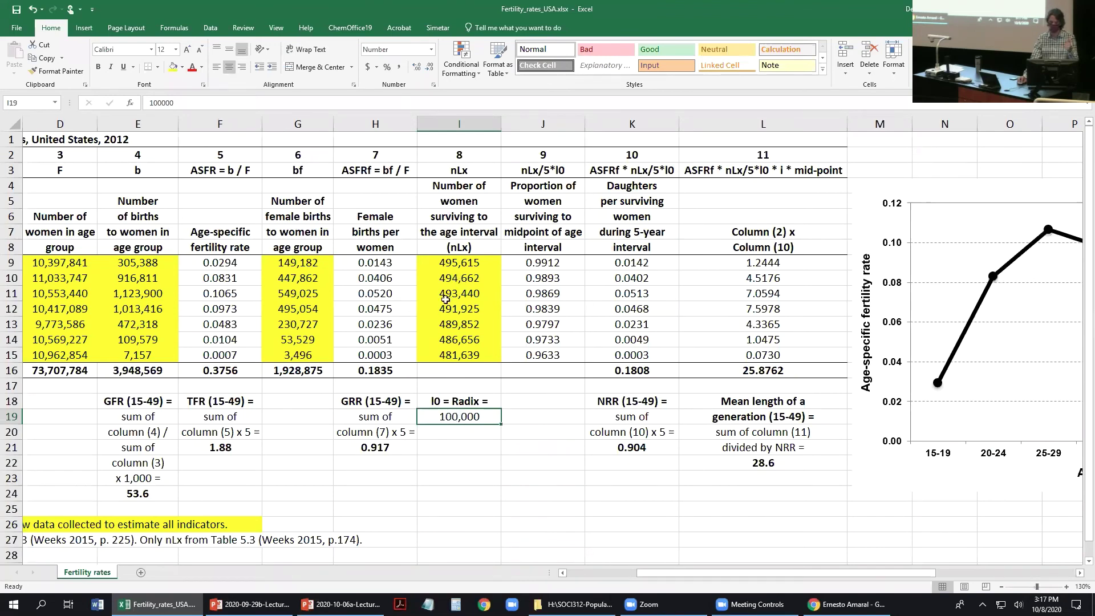
pyautogui.moveTo(667, 570); pyautogui.dragTo(593, 570)
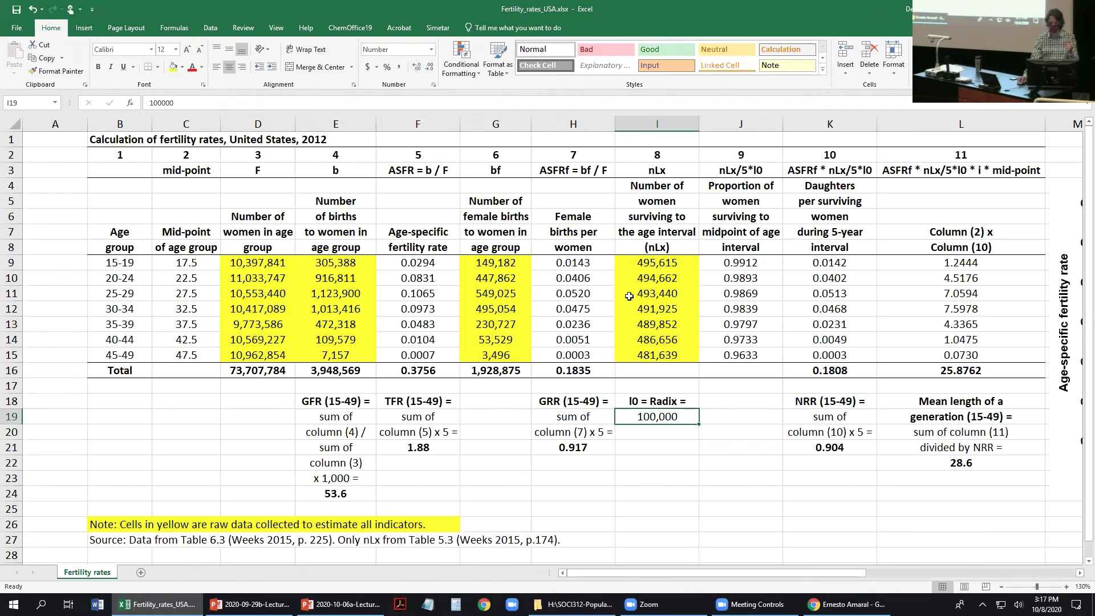
pyautogui.click(651, 263)
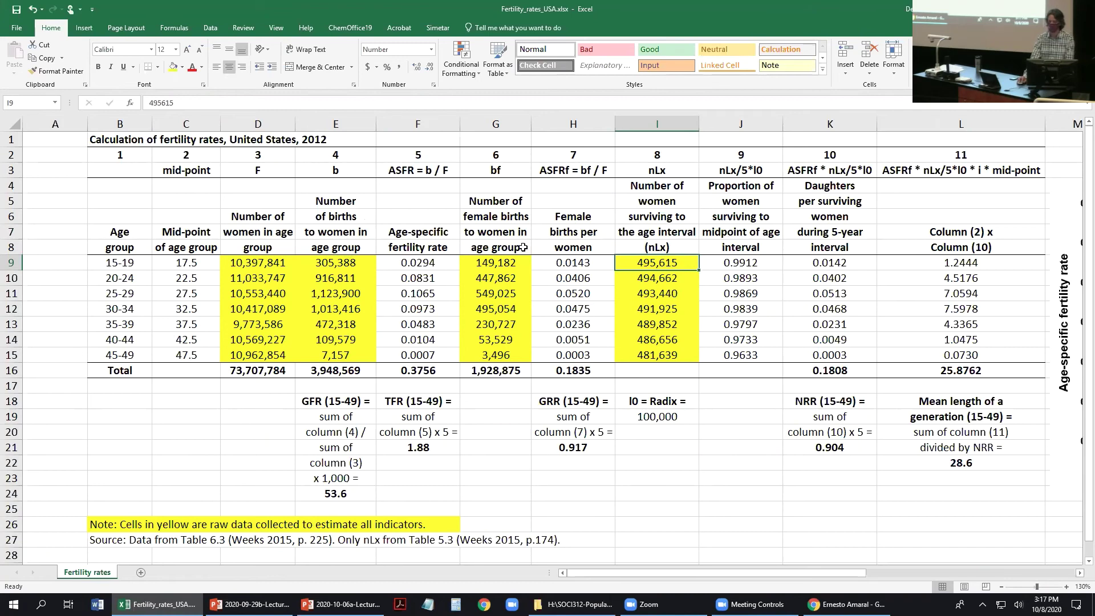
pyautogui.click(741, 573)
pyautogui.moveTo(740, 573); pyautogui.dragTo(791, 571)
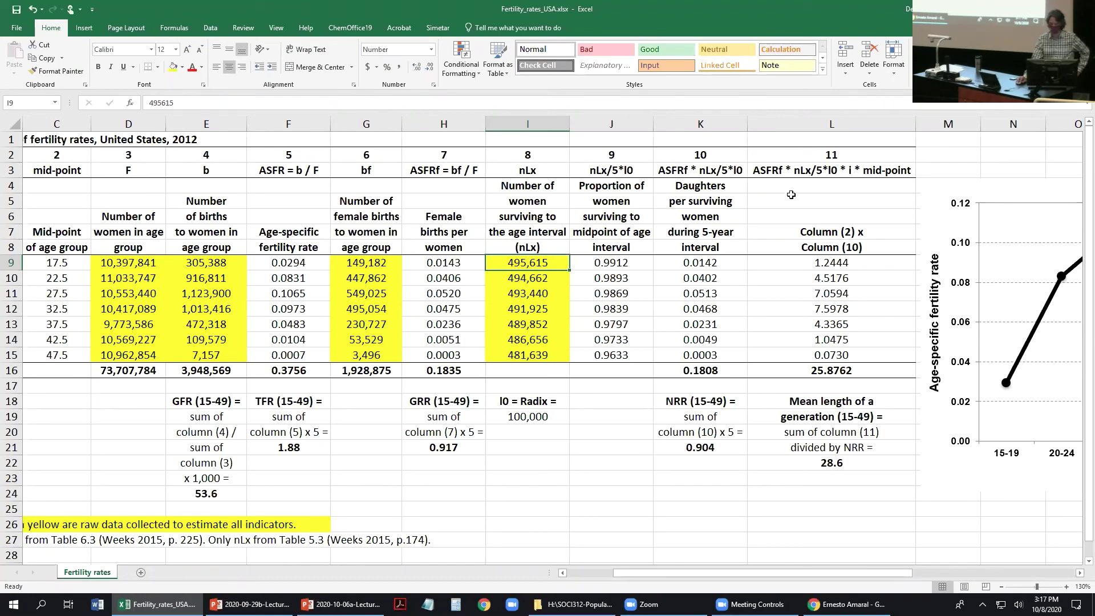
# View PowerPoint slide 20, Net reproduction rate (NRR), then return to Excel
pyautogui.click(249, 604)
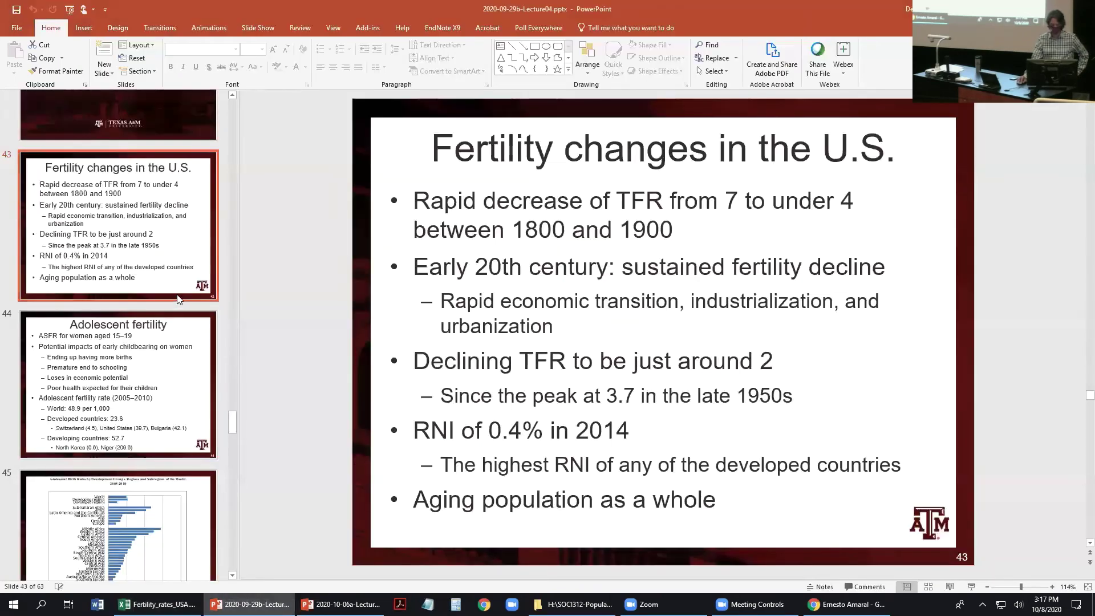
pyautogui.scroll(10, 178, 300)
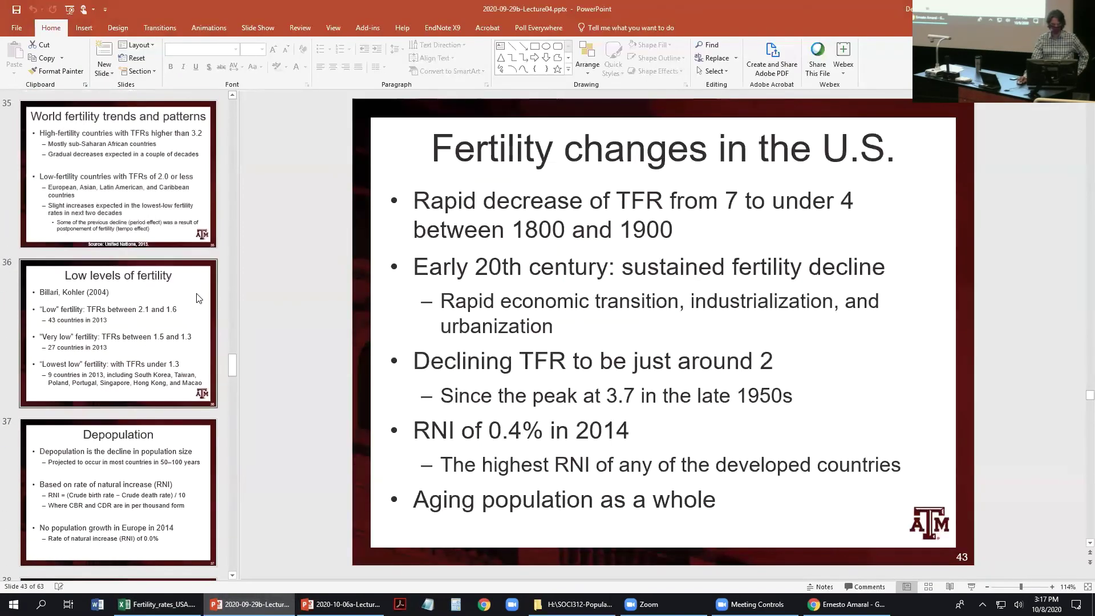
pyautogui.scroll(10, 197, 298)
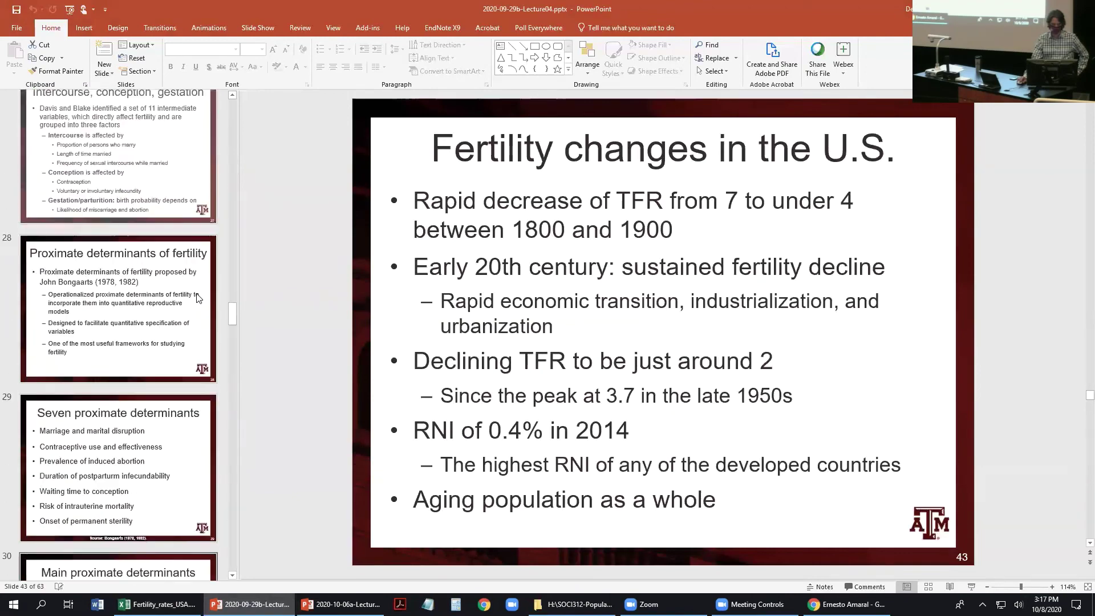
pyautogui.scroll(10, 197, 297)
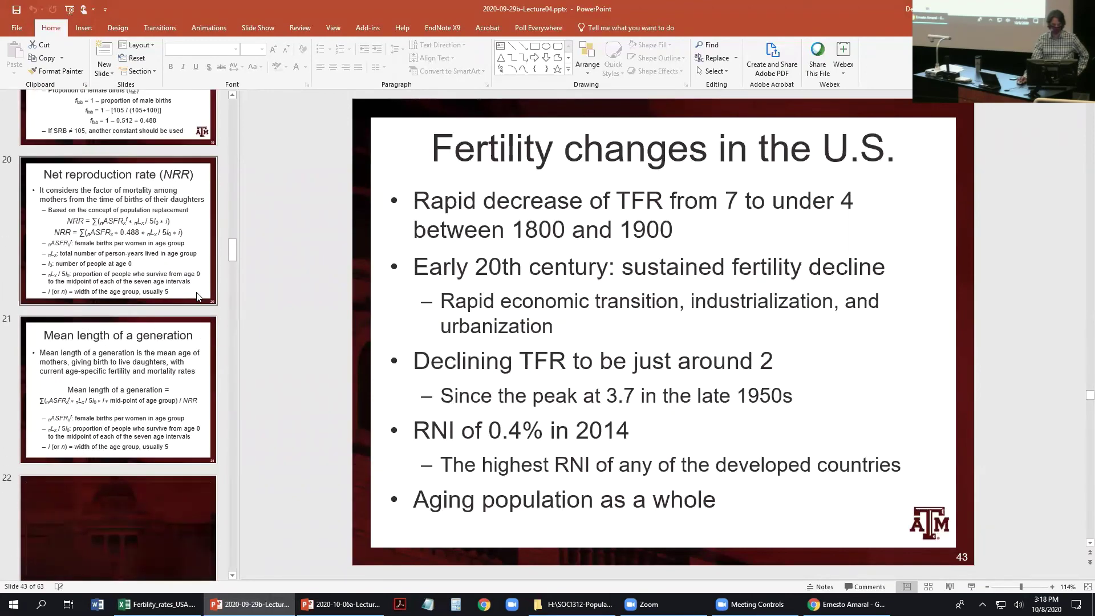
pyautogui.click(170, 273)
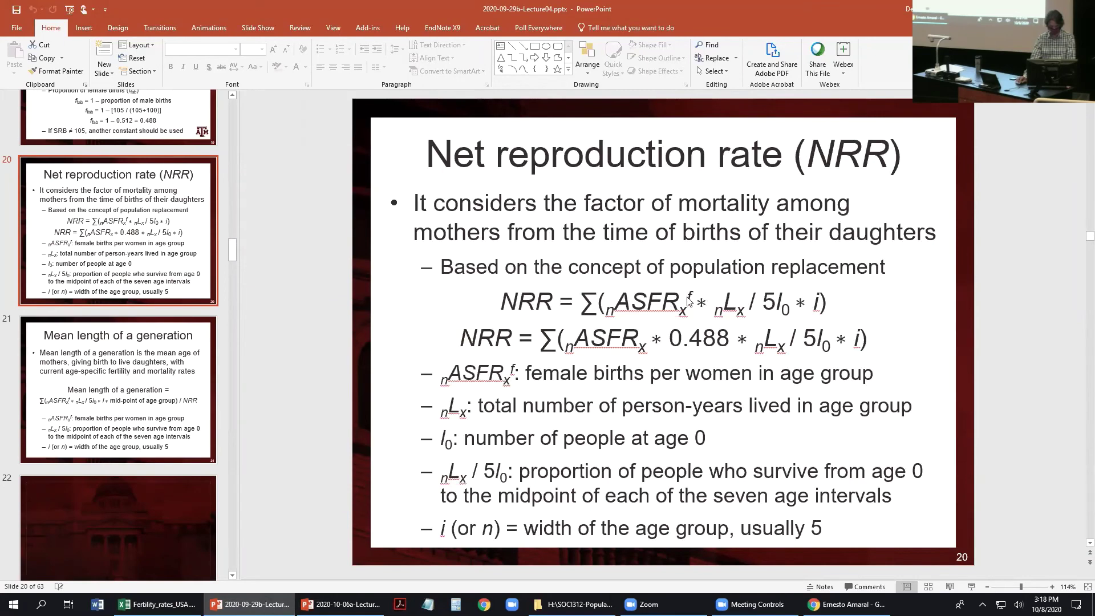
pyautogui.press('alt')
pyautogui.hotkey('alt', 'Tab')
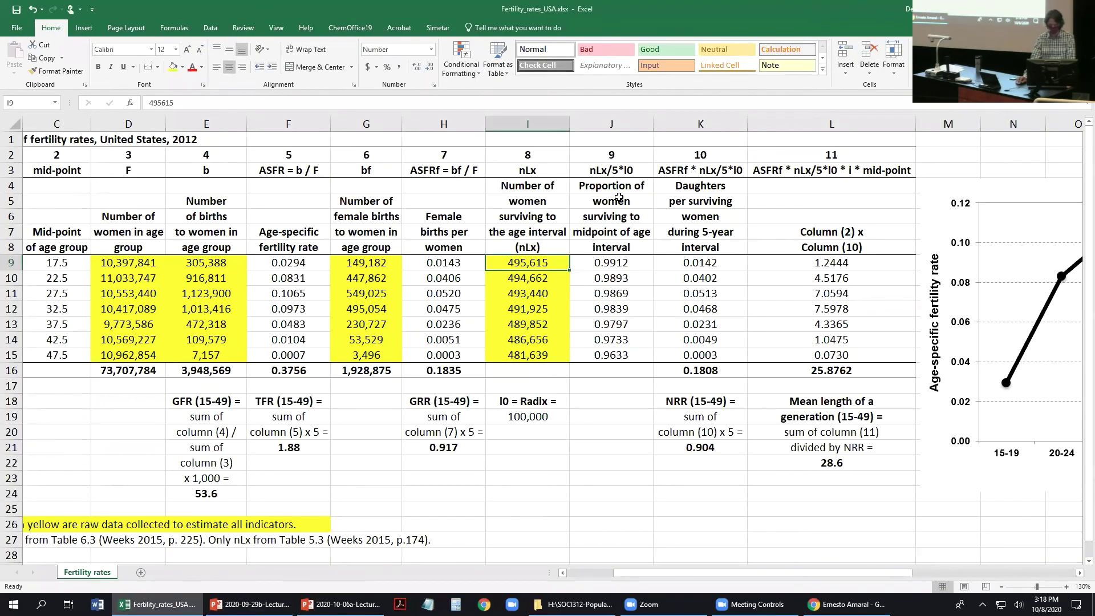
# Compare the spreadsheet's nLx column against the NRR slide
pyautogui.hotkey('alt', 'Tab')
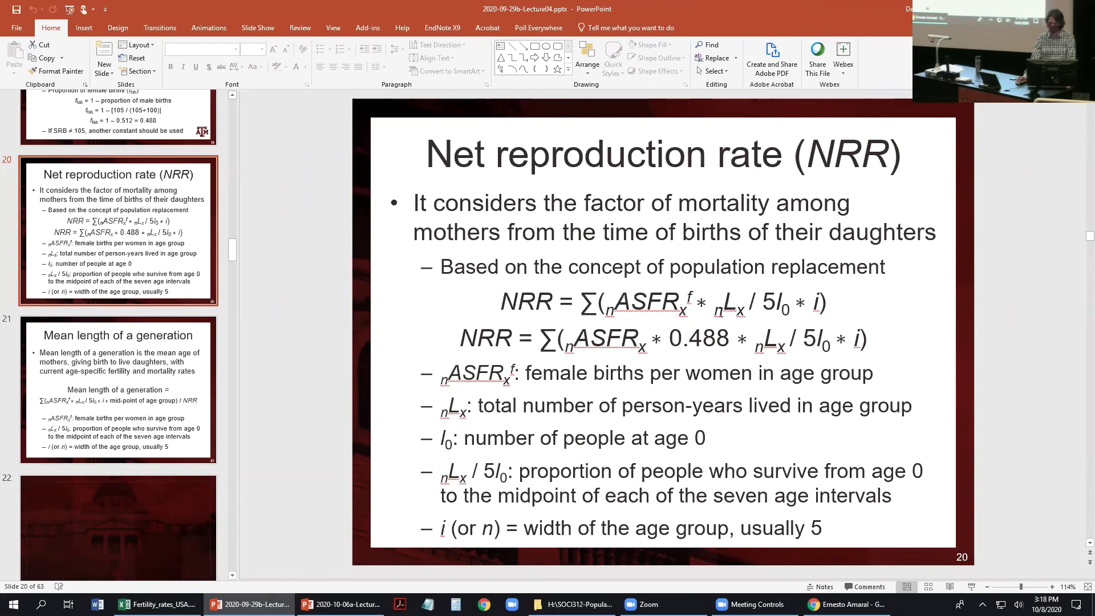
pyautogui.hotkey('alt', 'Tab')
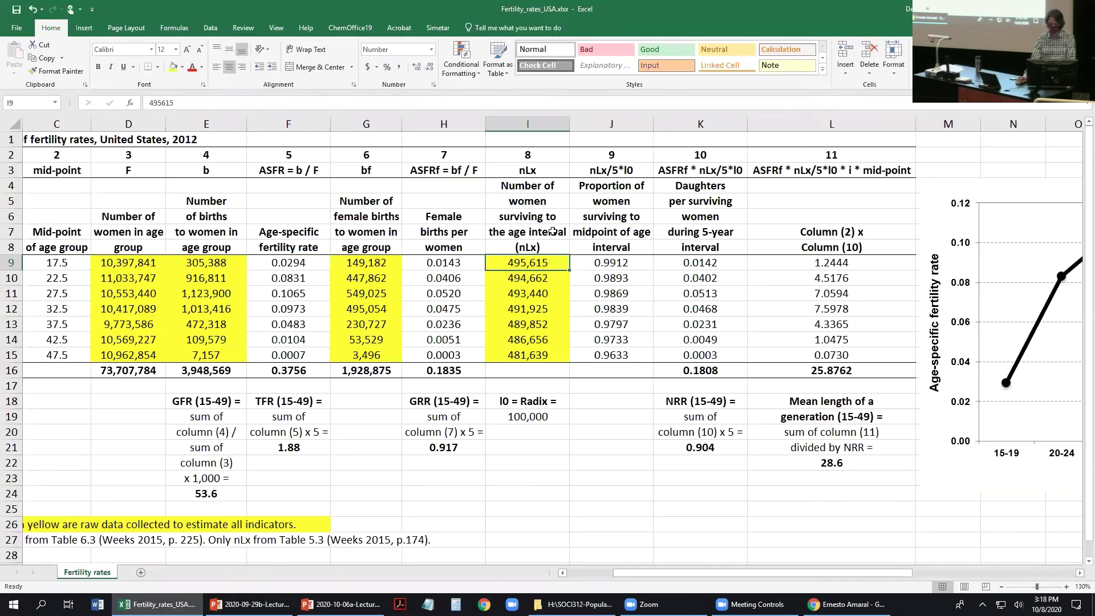
pyautogui.click(539, 173)
pyautogui.hotkey('alt', 'Tab')
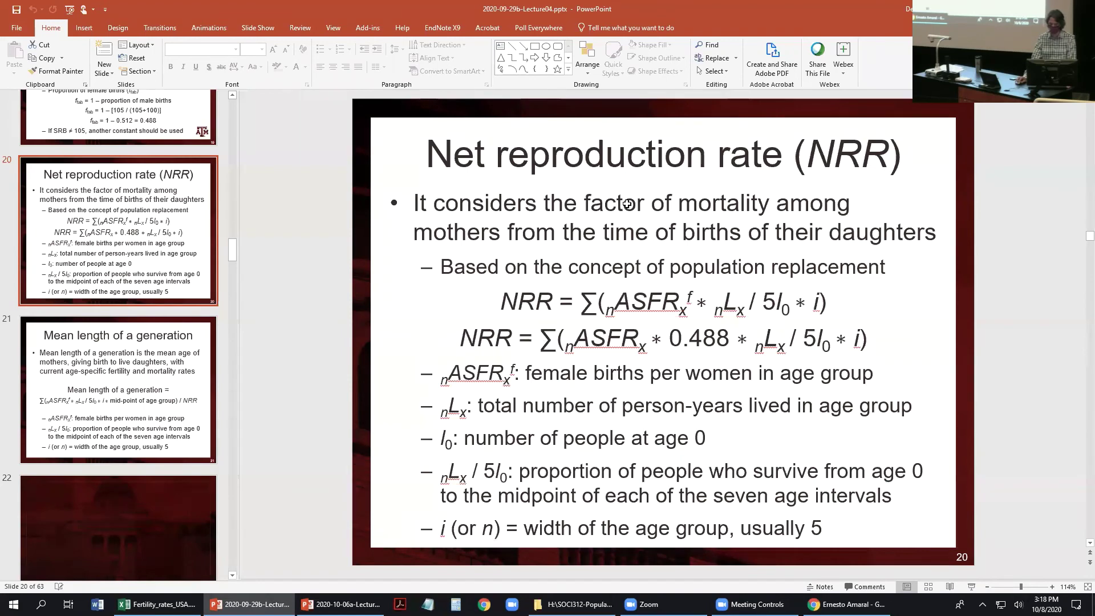
pyautogui.hotkey('alt', 'Tab')
# Inspect the nLx/5*l0 and column 10 headings and the 15-19 daughters formula
pyautogui.click(626, 171)
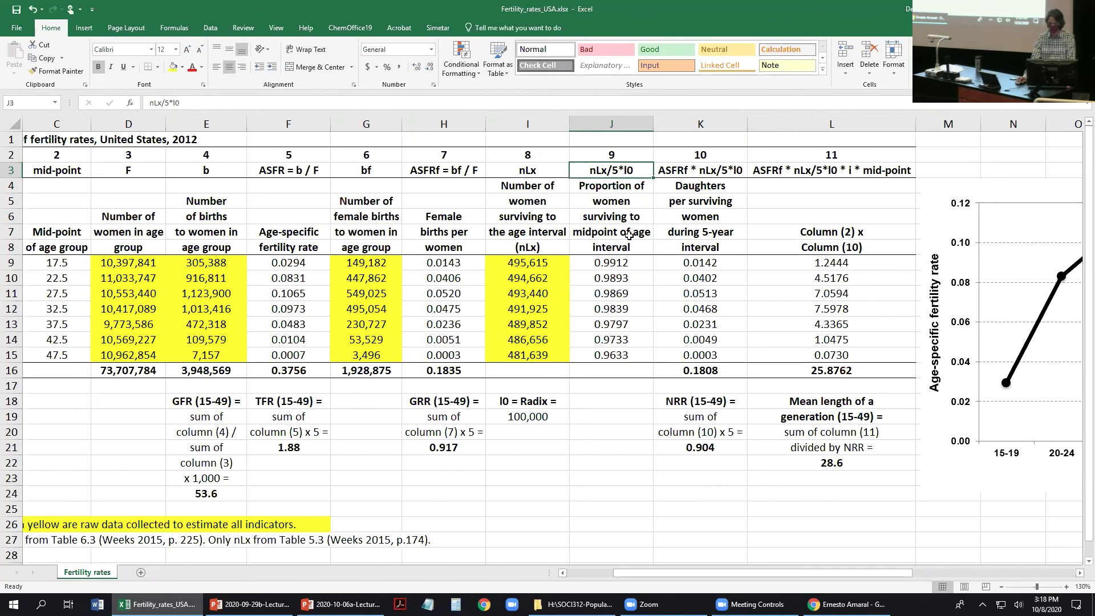
pyautogui.click(425, 171)
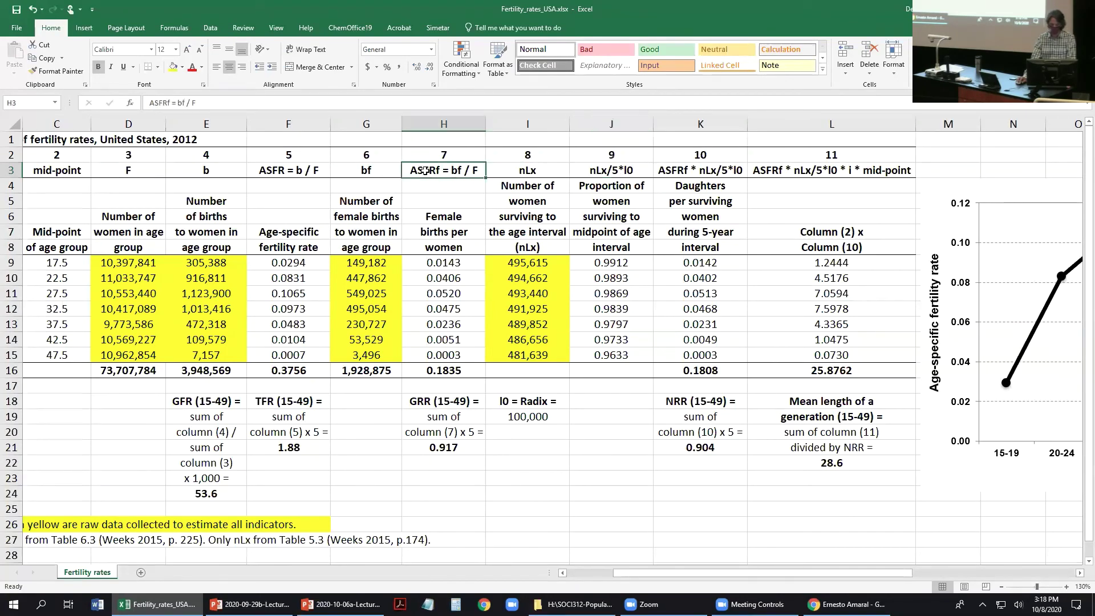
pyautogui.click(593, 171)
pyautogui.click(678, 172)
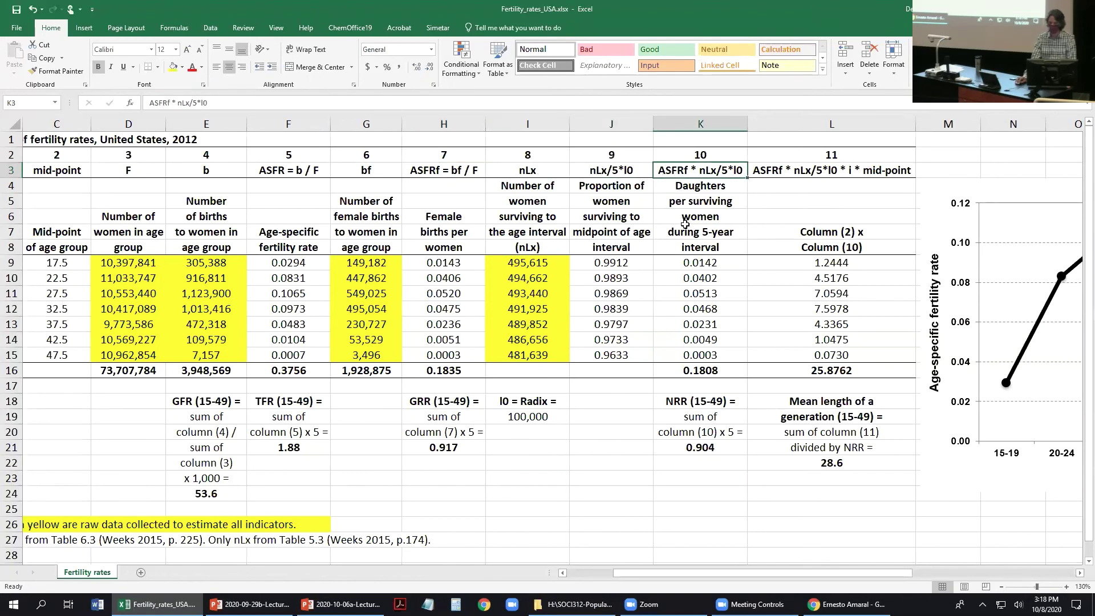
pyautogui.click(700, 264)
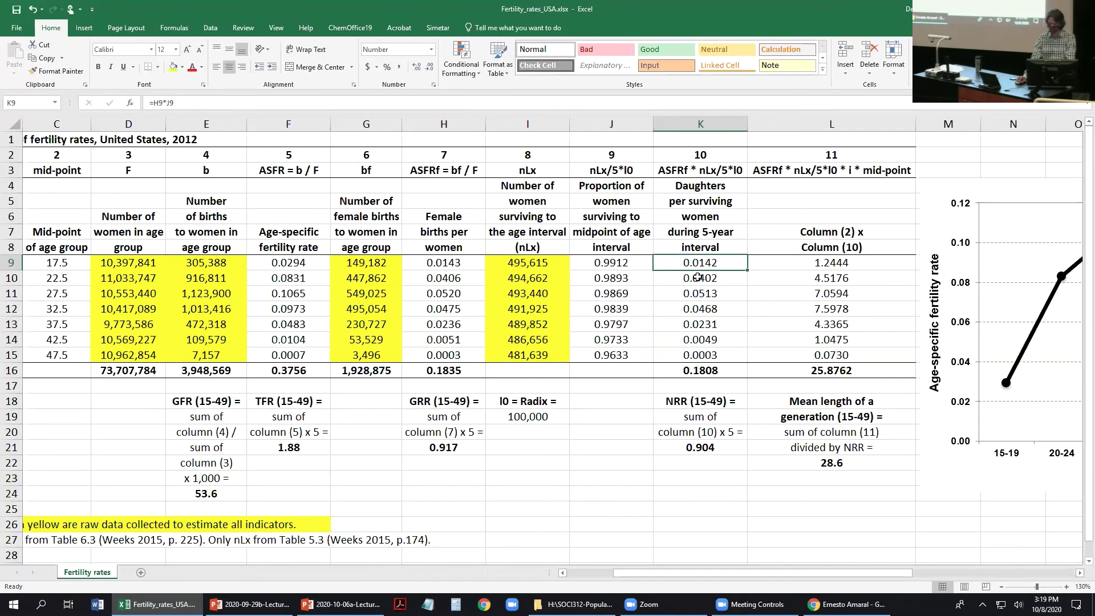
# Check the column 10 total and the NRR formula =K16*5 giving 0.904, then return to the slides
pyautogui.click(710, 371)
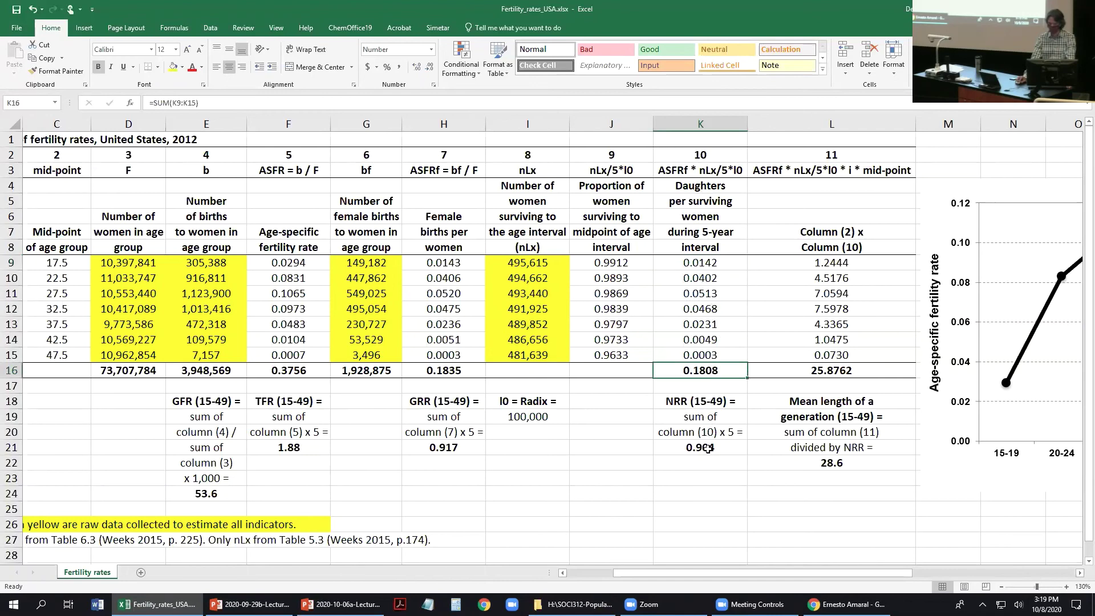
pyautogui.doubleClick(710, 447)
pyautogui.press('Escape')
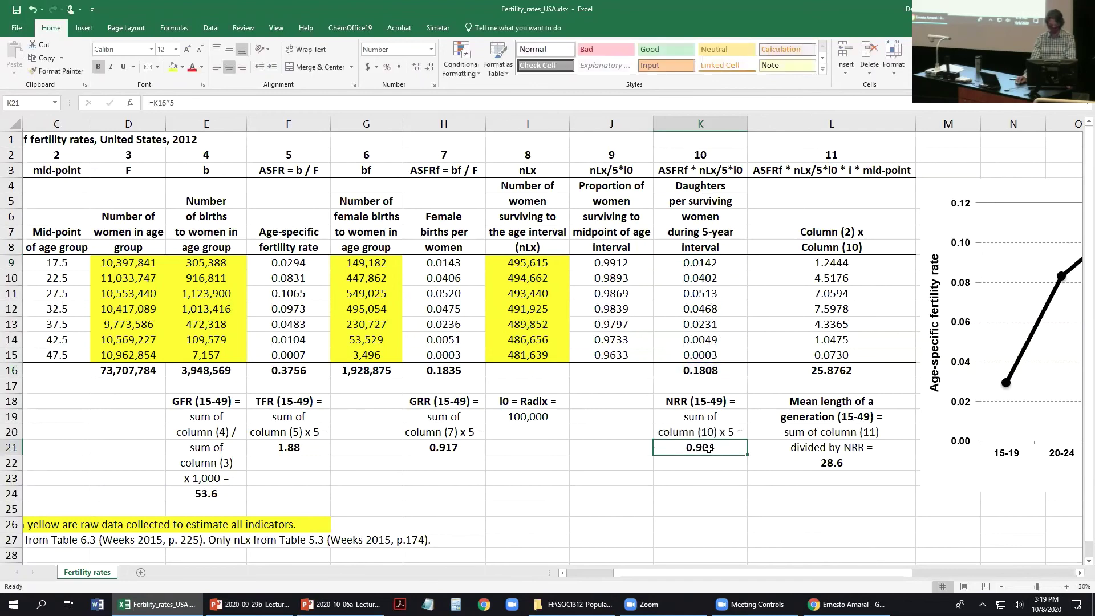
pyautogui.hotkey('alt', 'Tab')
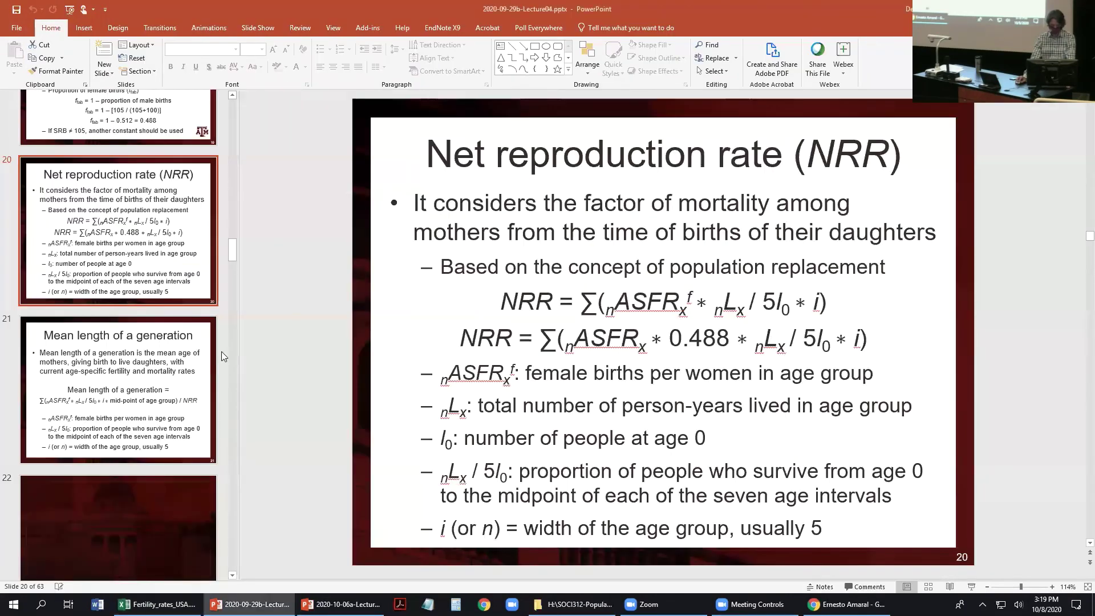
# View slide 21 on mean generation length, then return to the Excel workbook
pyautogui.click(97, 388)
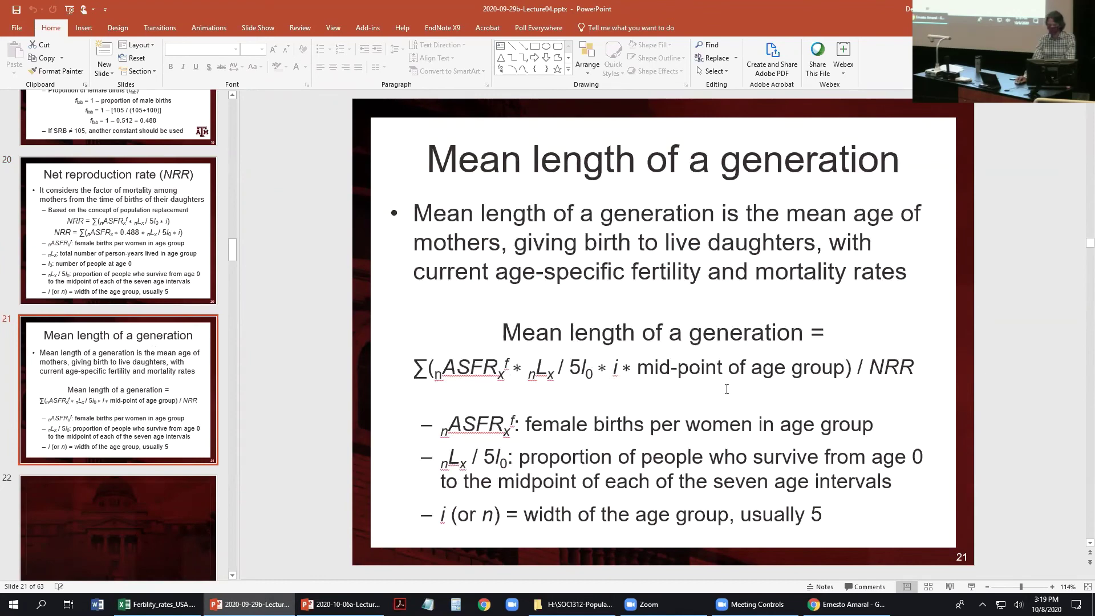
pyautogui.hotkey('alt', 'Tab')
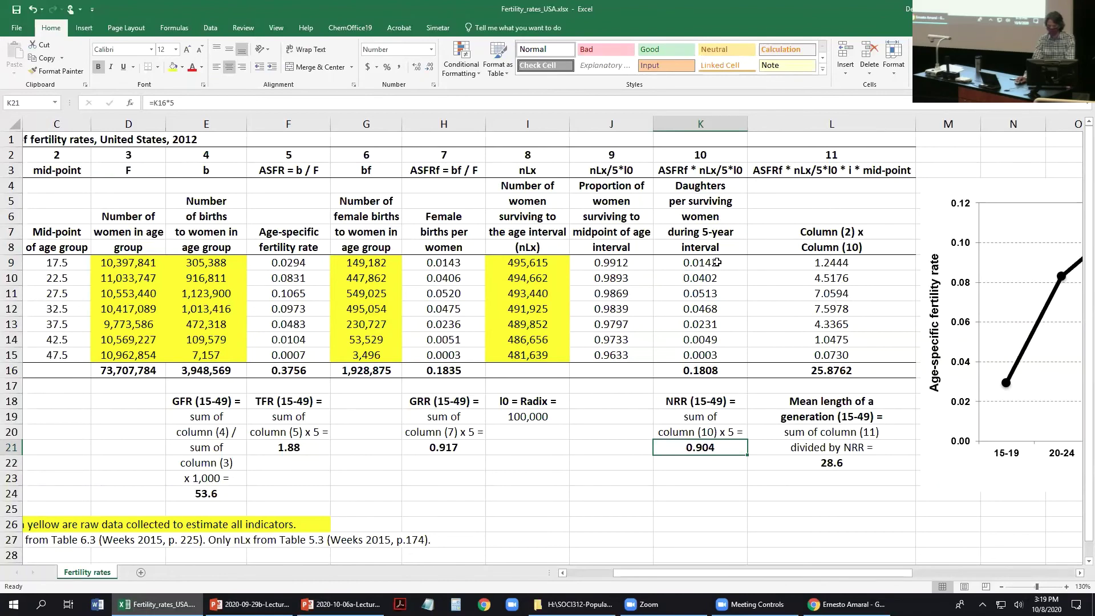
pyautogui.doubleClick(792, 263)
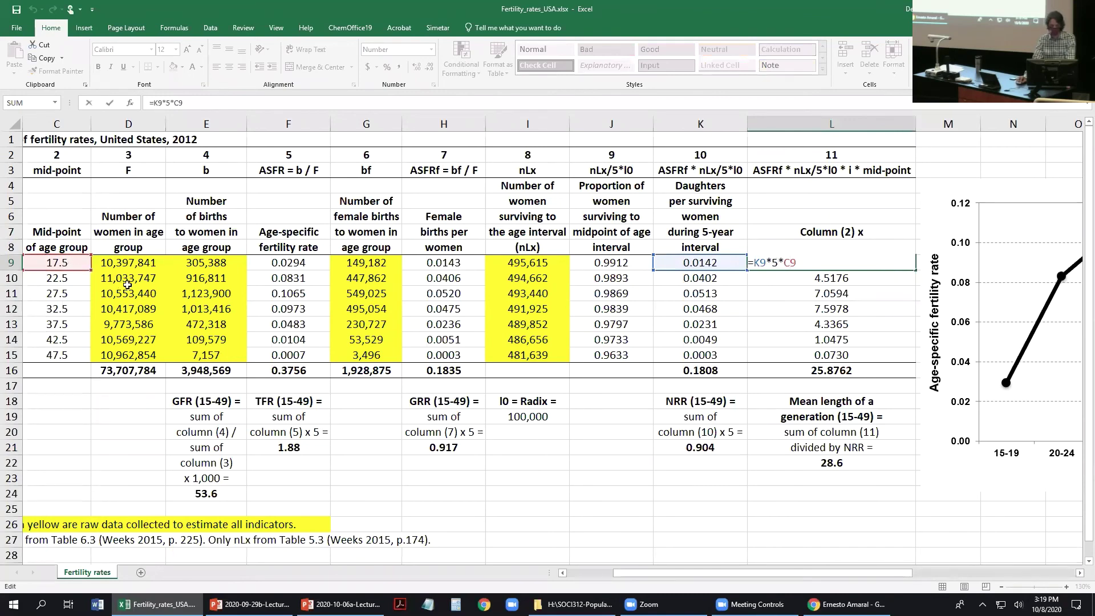
pyautogui.press('Escape')
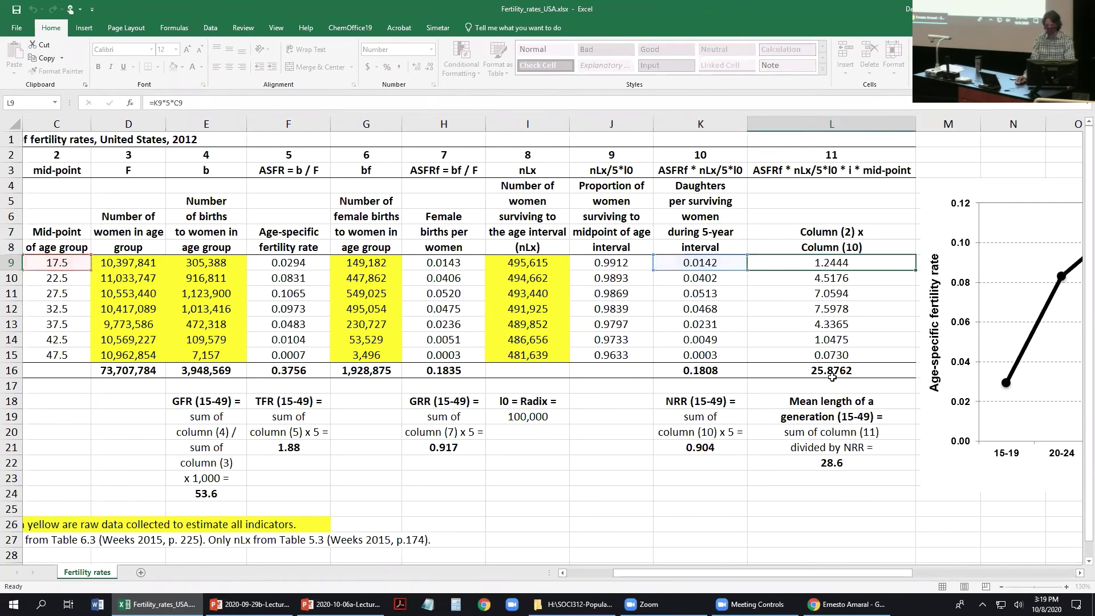
pyautogui.click(832, 372)
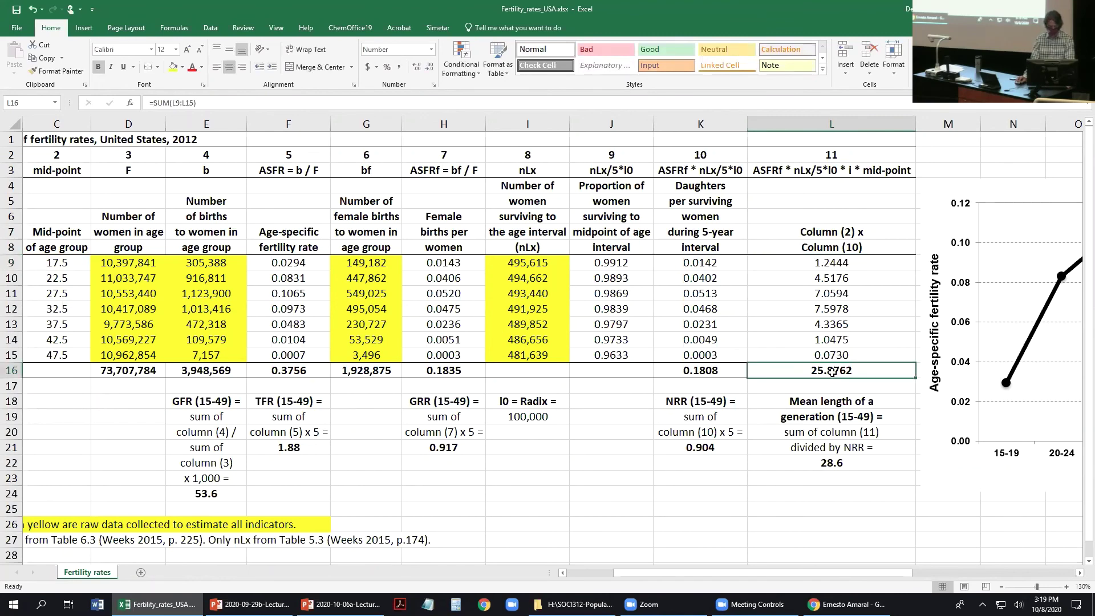
pyautogui.hotkey('alt', 'Tab')
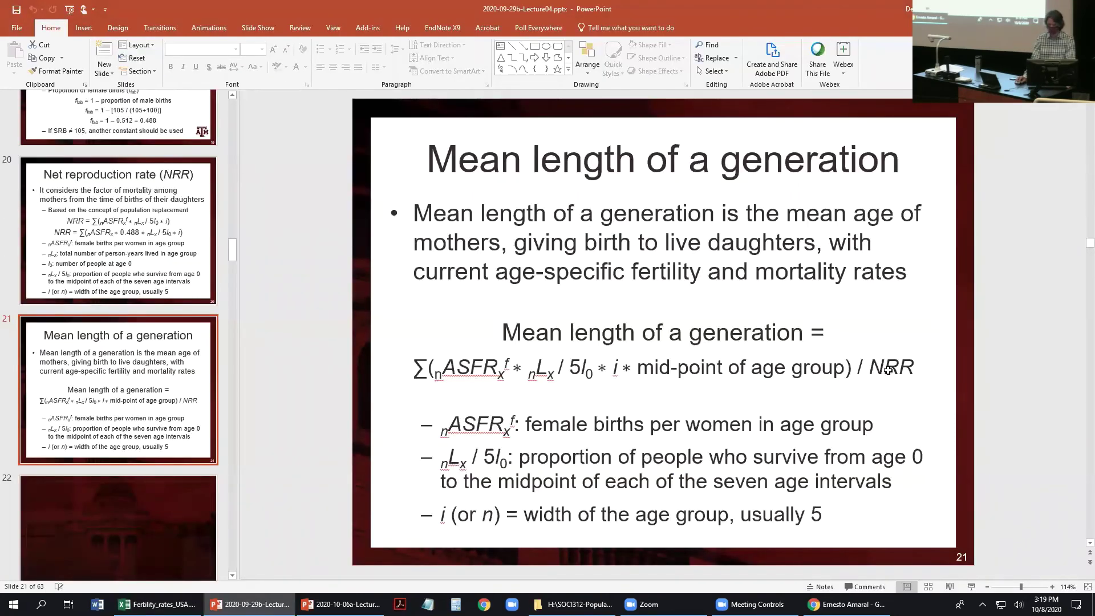
pyautogui.hotkey('alt', 'Tab')
pyautogui.doubleClick(824, 463)
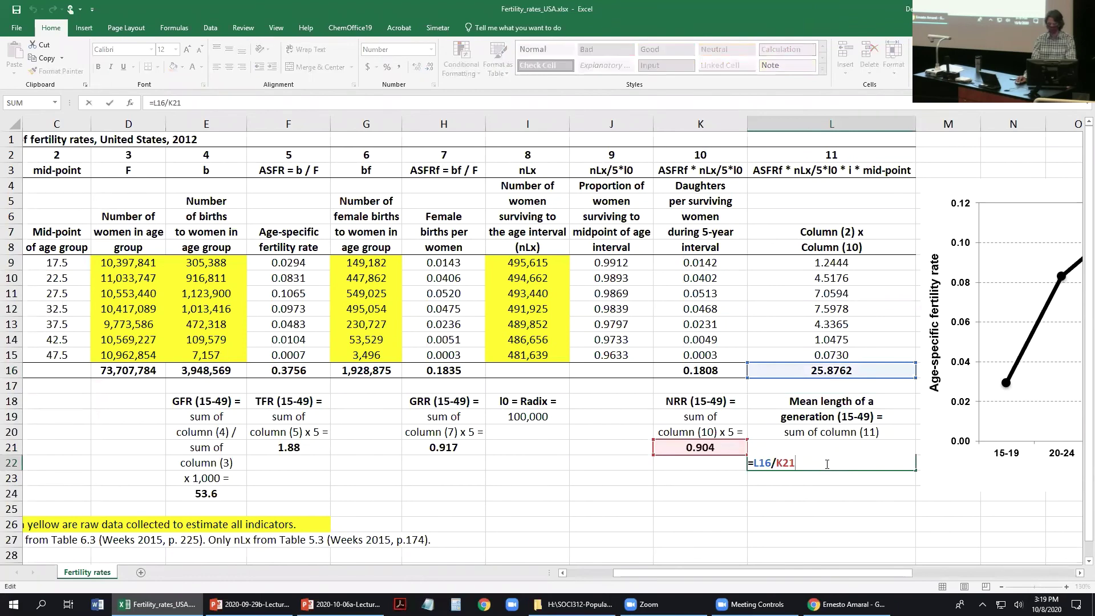
pyautogui.press('Escape')
pyautogui.click(692, 448)
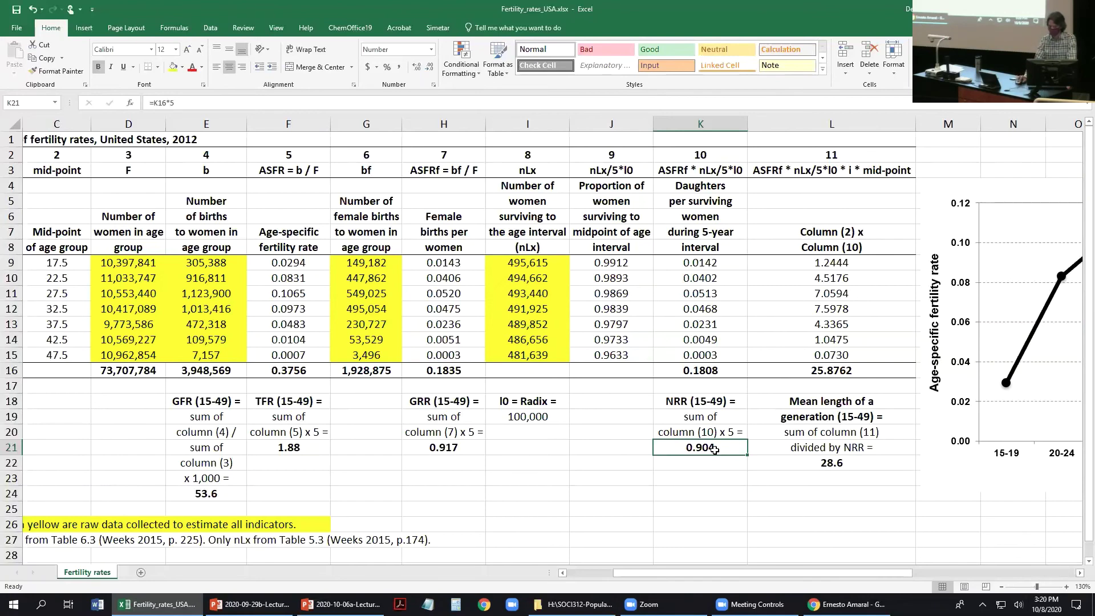
pyautogui.click(798, 465)
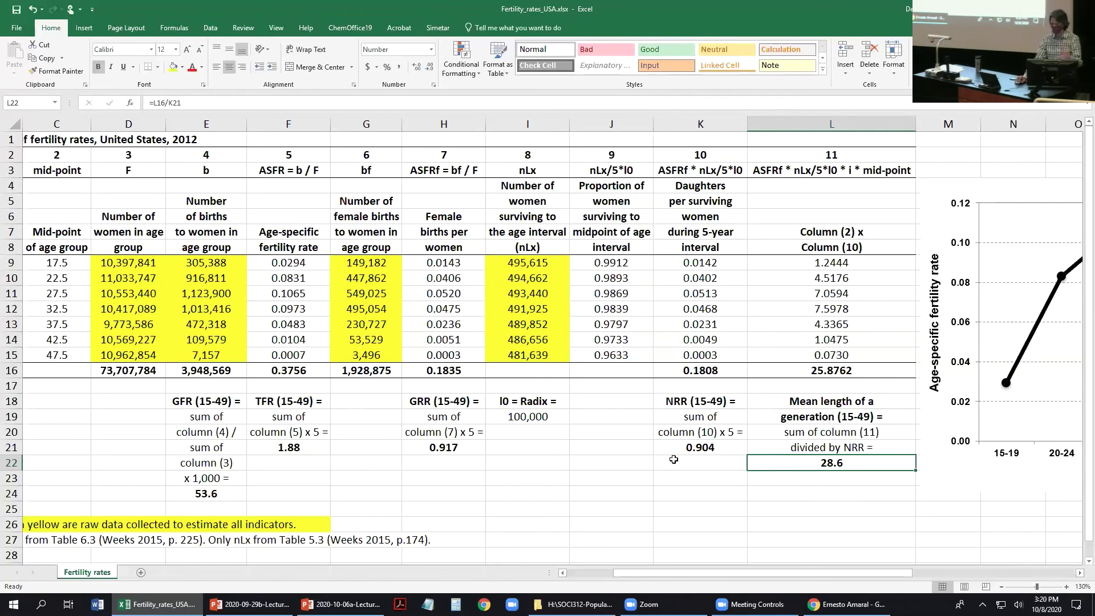
pyautogui.click(712, 446)
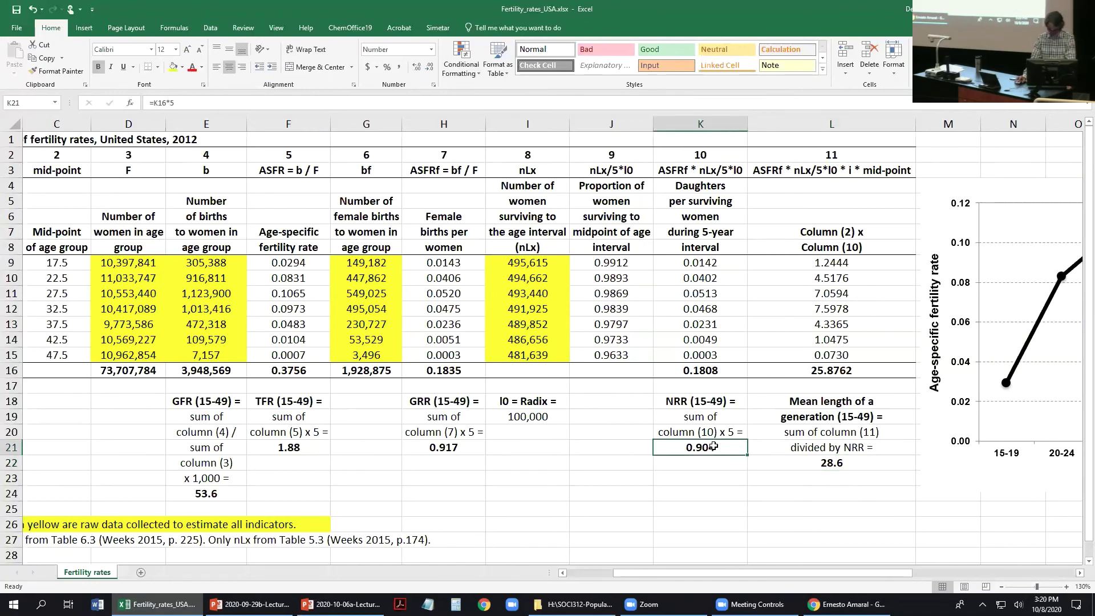
pyautogui.hscroll(-2, 307, 211)
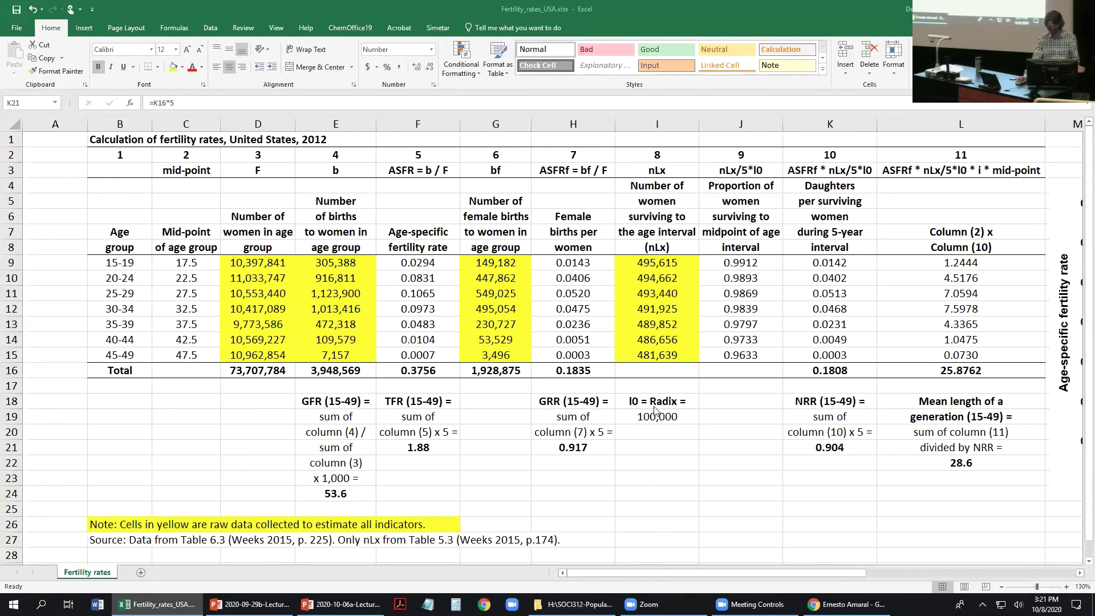
# View the K9 formula =H9*J9, then show C9's mid-point formula =(15+20)/2
pyautogui.click(723, 576)
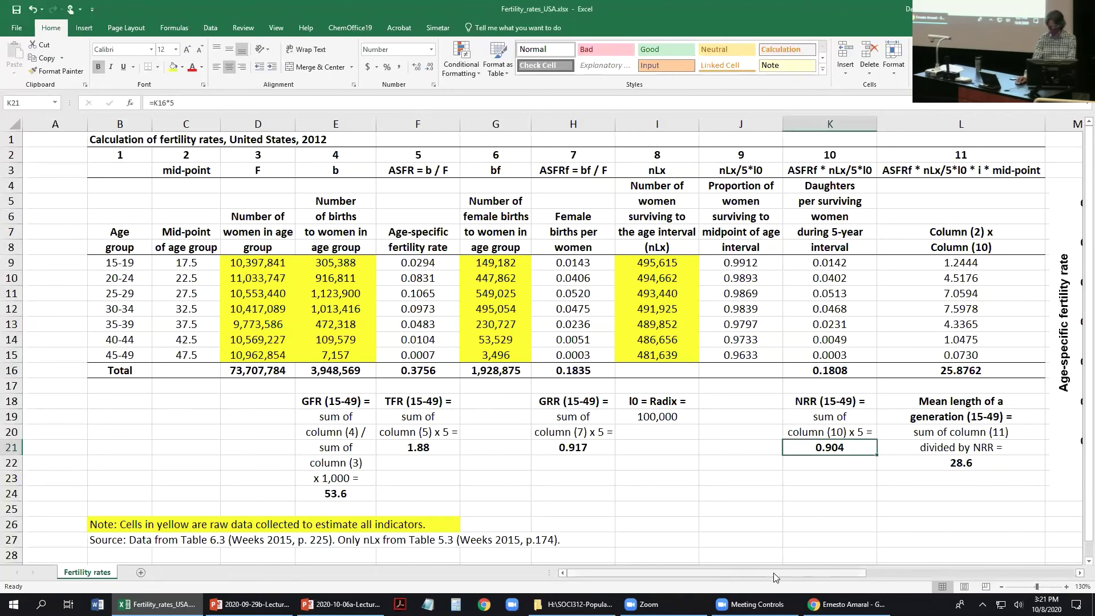
pyautogui.moveTo(774, 572); pyautogui.dragTo(812, 571)
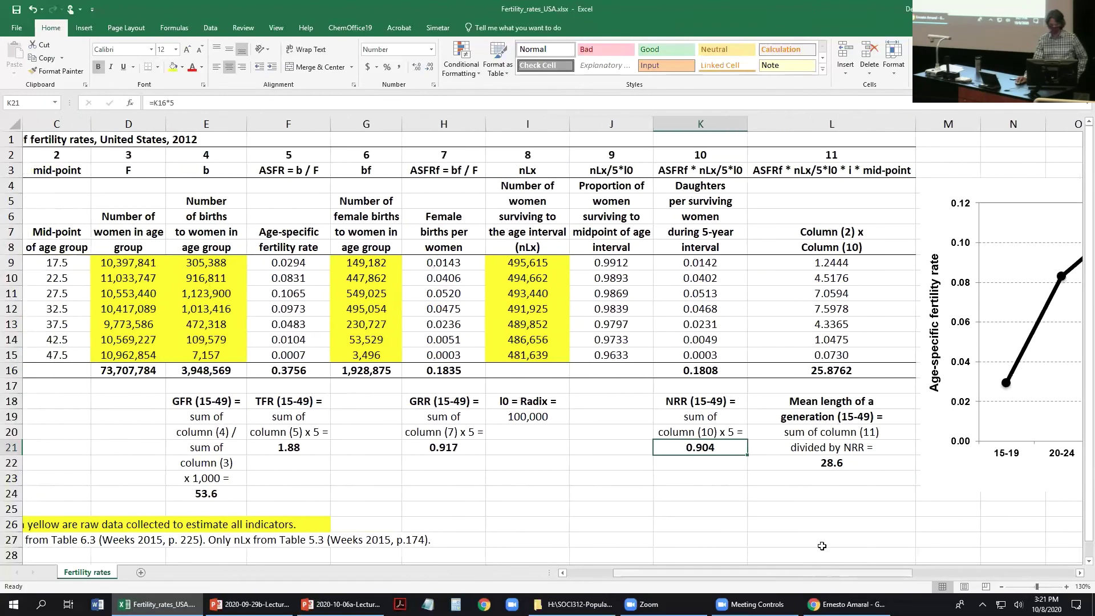
pyautogui.doubleClick(712, 261)
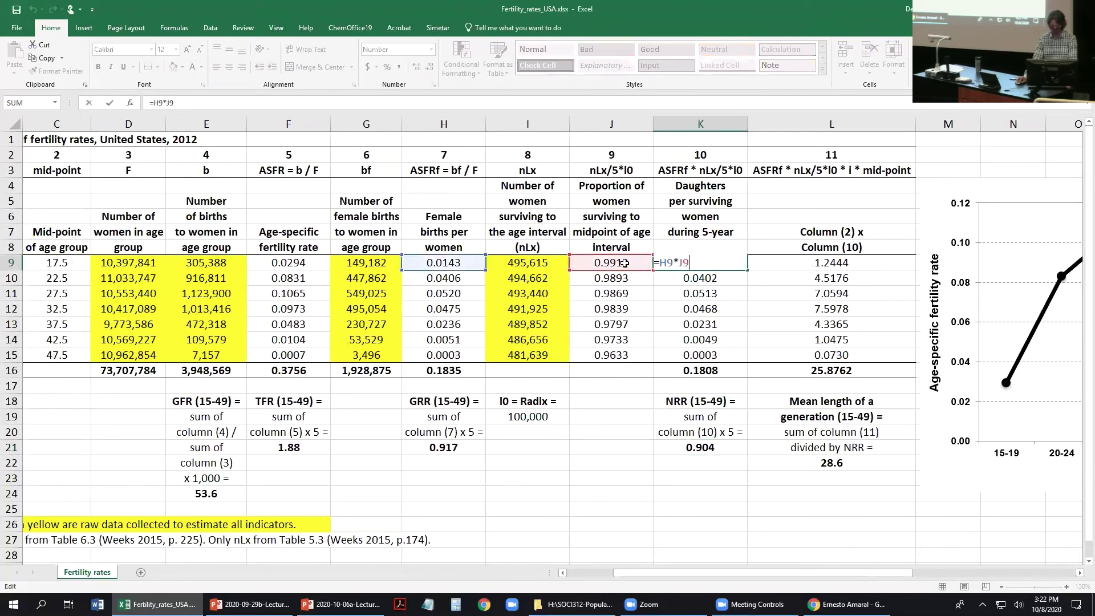
pyautogui.press('Escape')
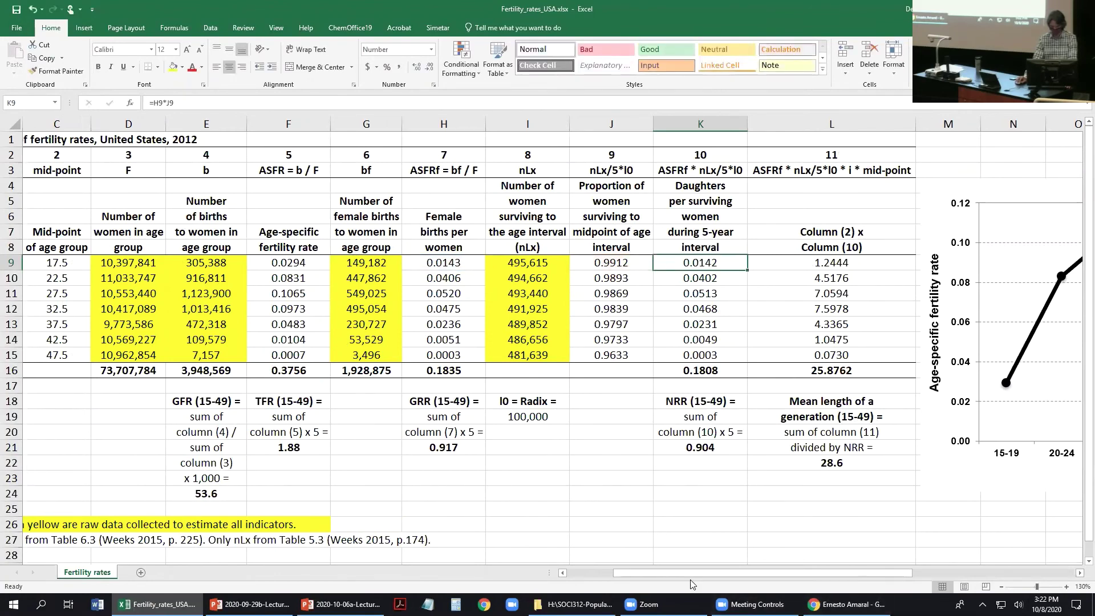
pyautogui.moveTo(690, 569); pyautogui.dragTo(643, 570)
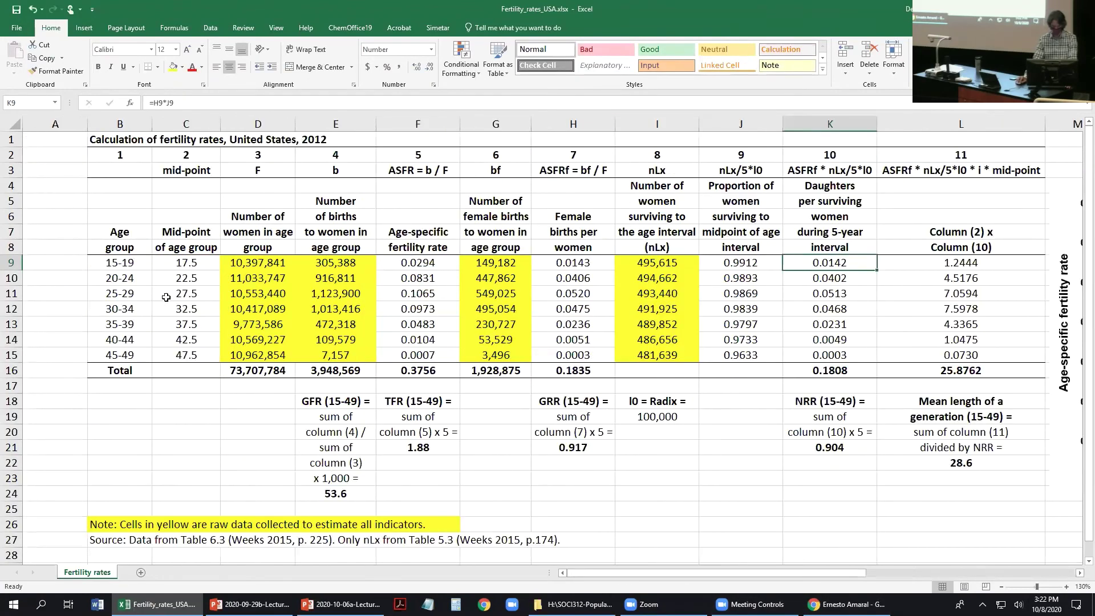
pyautogui.doubleClick(189, 265)
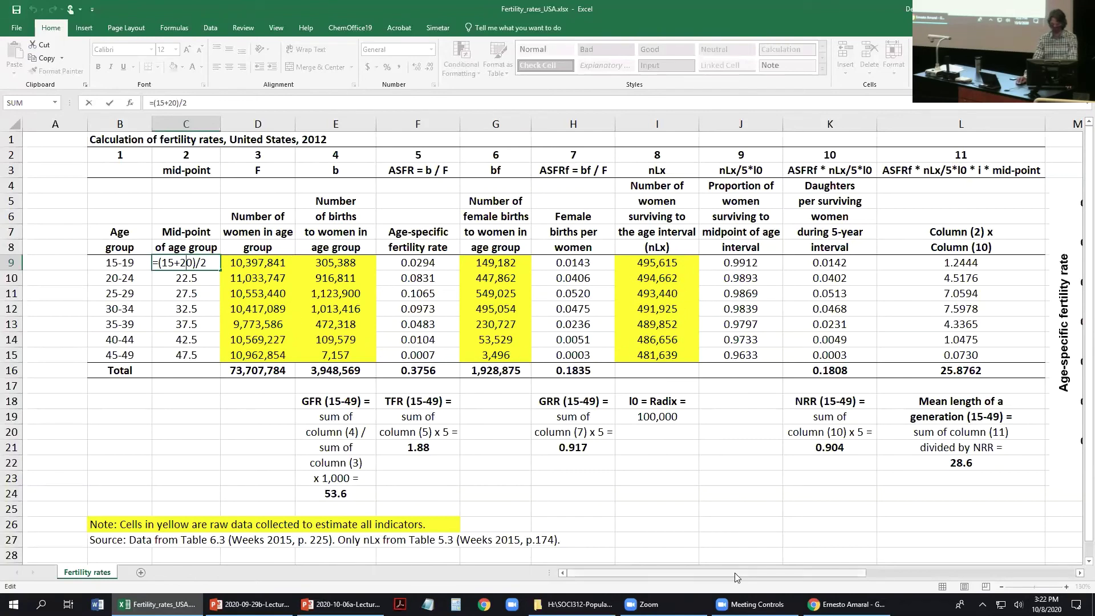
# Select Chart 2 to highlight its source ranges: age groups 15-19 to 45-49 and ASFRs
pyautogui.moveTo(742, 573); pyautogui.dragTo(883, 570)
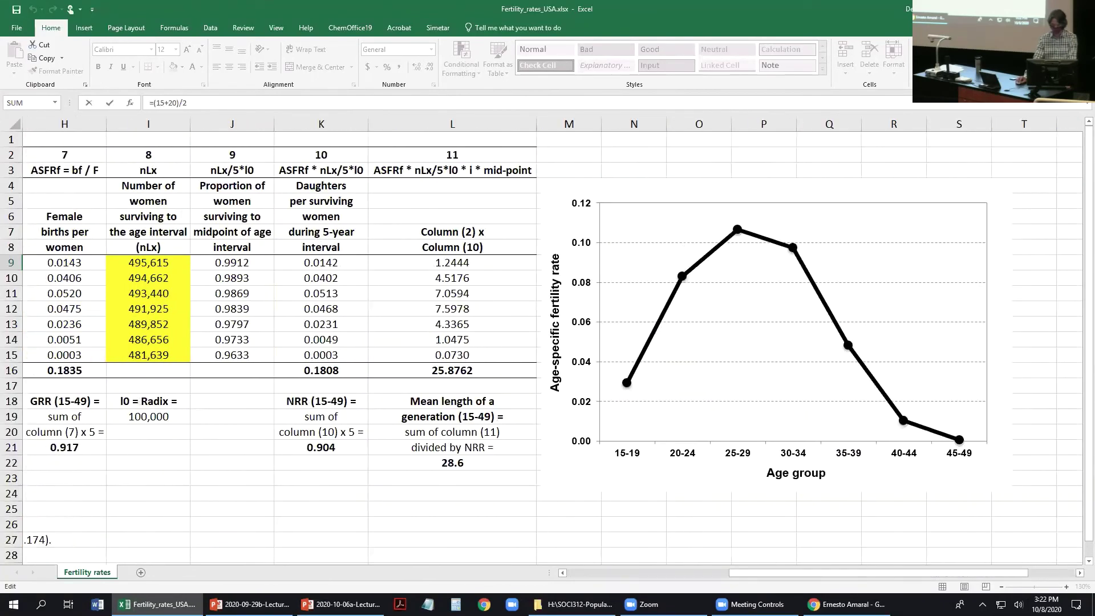
pyautogui.moveTo(760, 576); pyautogui.dragTo(806, 576)
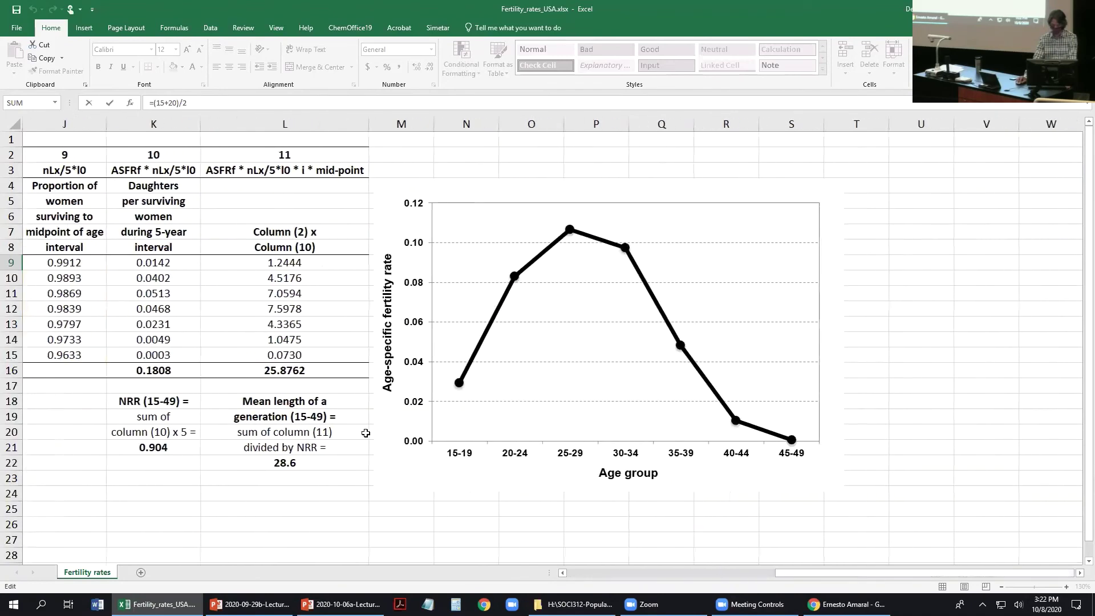
pyautogui.click(685, 484)
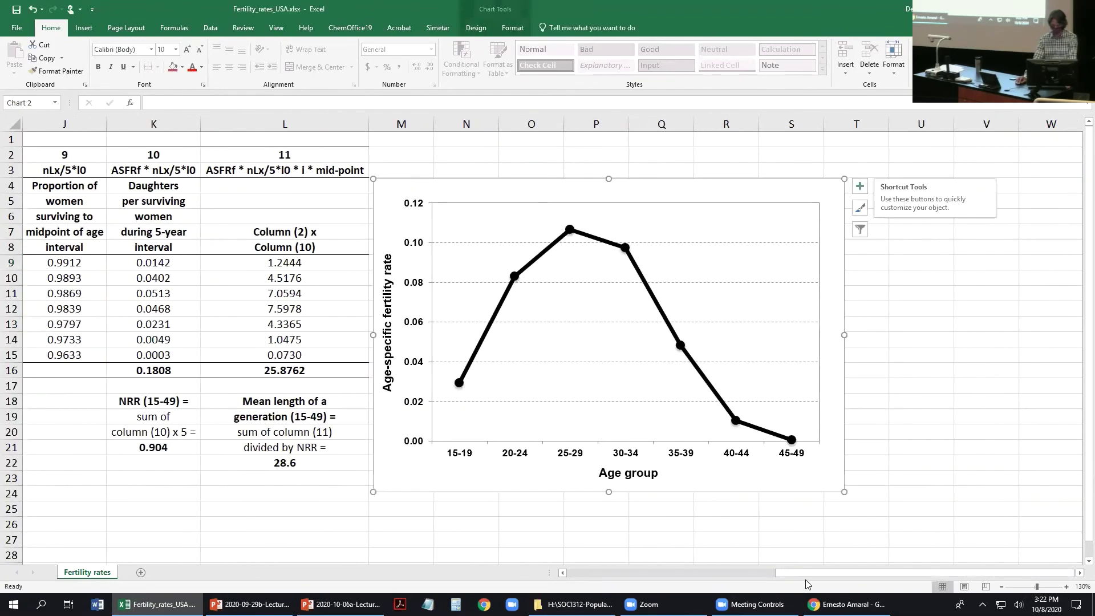
pyautogui.moveTo(805, 573); pyautogui.dragTo(619, 575)
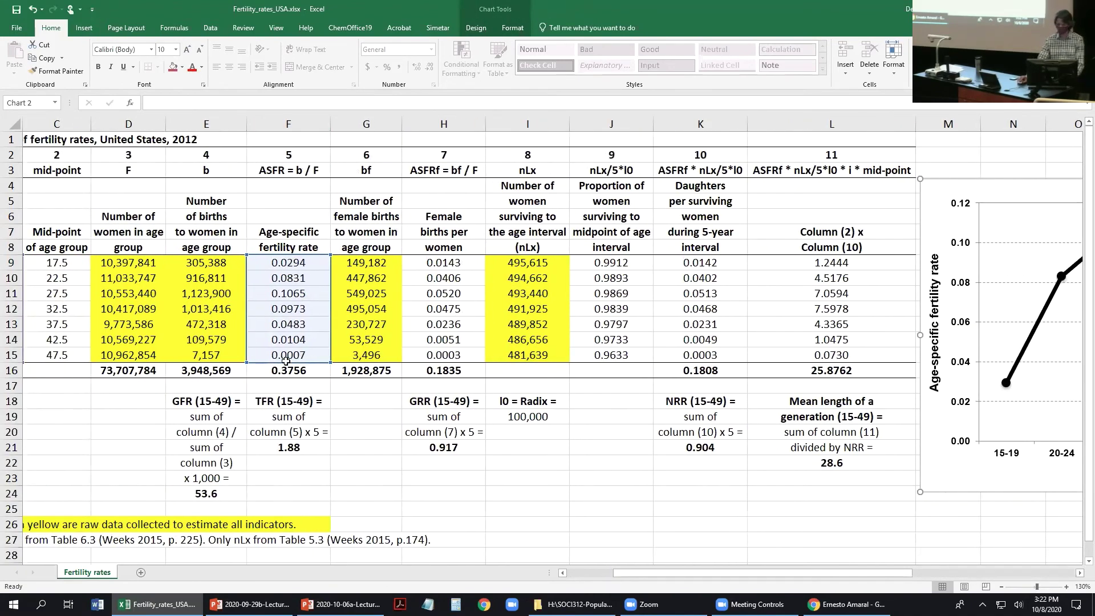
pyautogui.moveTo(795, 572); pyautogui.dragTo(748, 572)
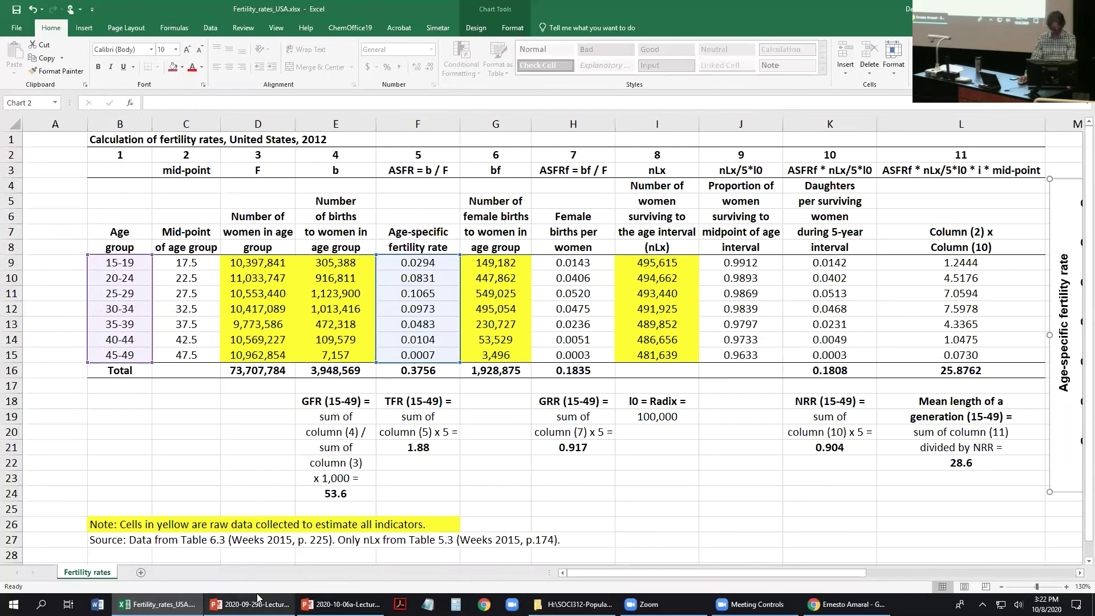
pyautogui.moveTo(249, 604)
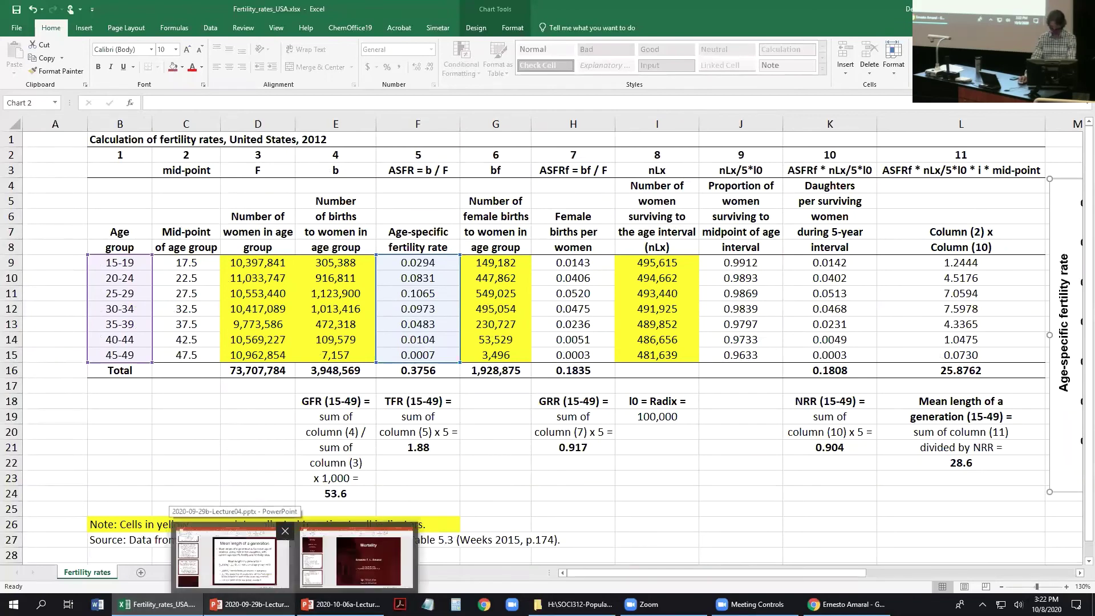